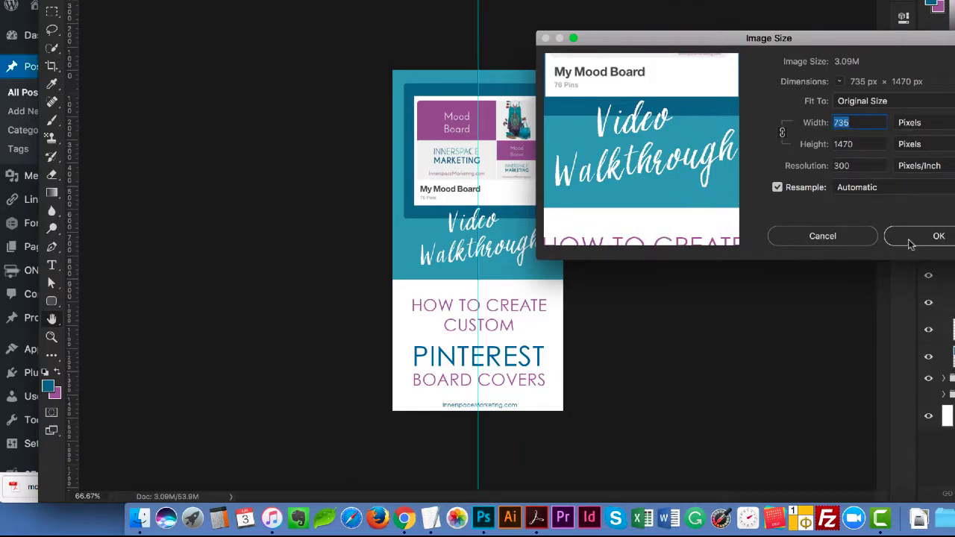
Dismiss the image size settings and export the pin graphic for web as the JPEG 2_Pinterest_boardcoverpin.jpg in the Innerspace Marketing folder
{"action": "left_click", "coordinate": [812, 241]}
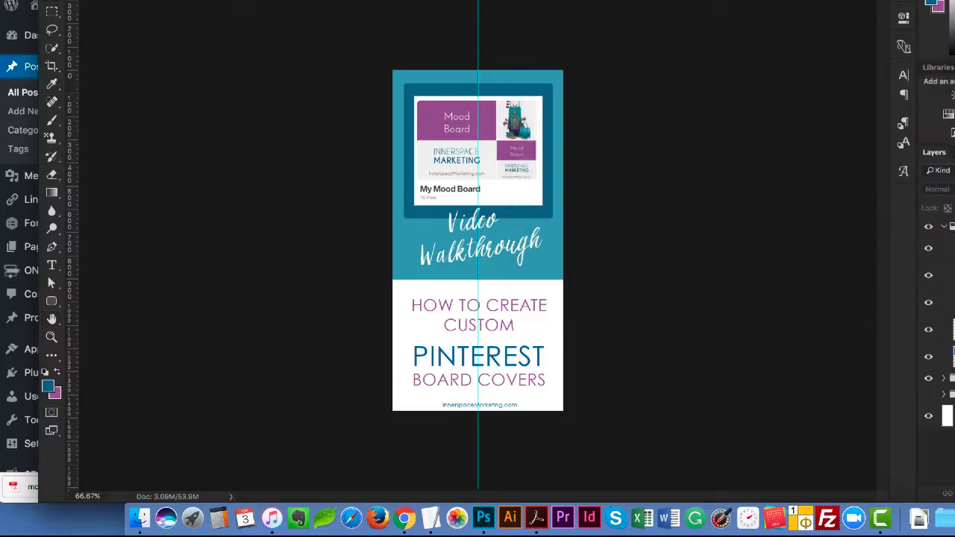
{"action": "left_click", "coordinate": [127, 0]}
{"action": "mouse_move", "coordinate": [224, 108]}
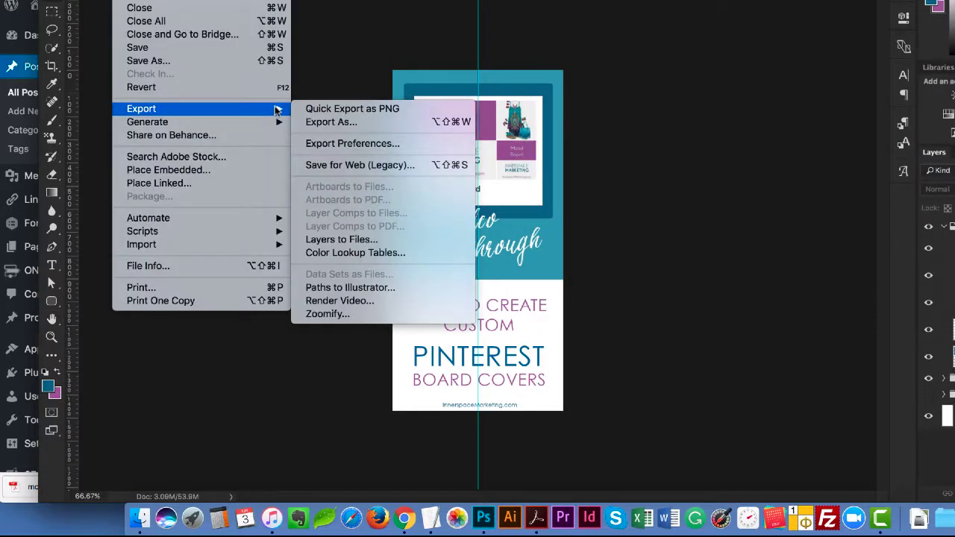
{"action": "left_click", "coordinate": [351, 127]}
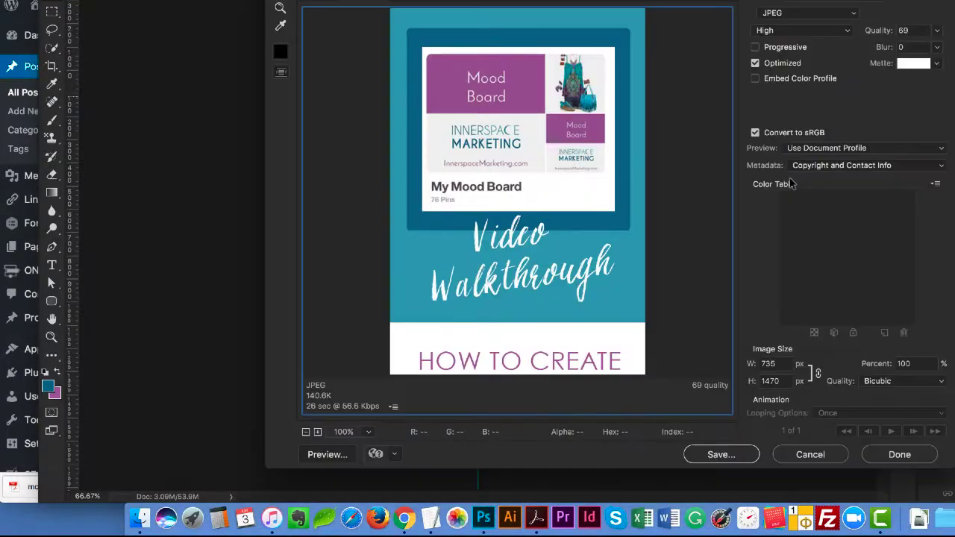
{"action": "left_click", "coordinate": [734, 455]}
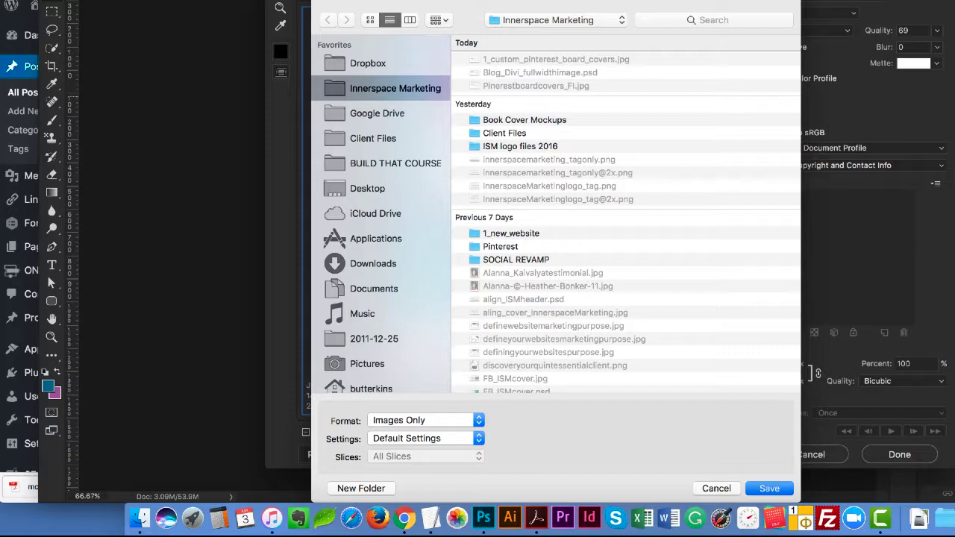
{"action": "key", "text": "Return"}
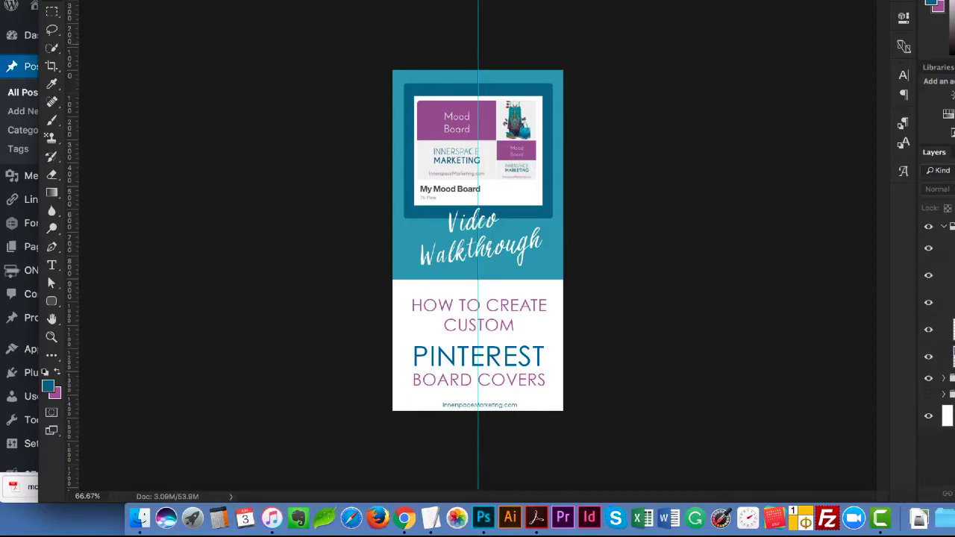
Switch to the browser and review the published post "How to add Custom Pinterest Board Covers" from its header image to the cheatsheet form
{"action": "key", "text": "super+m"}
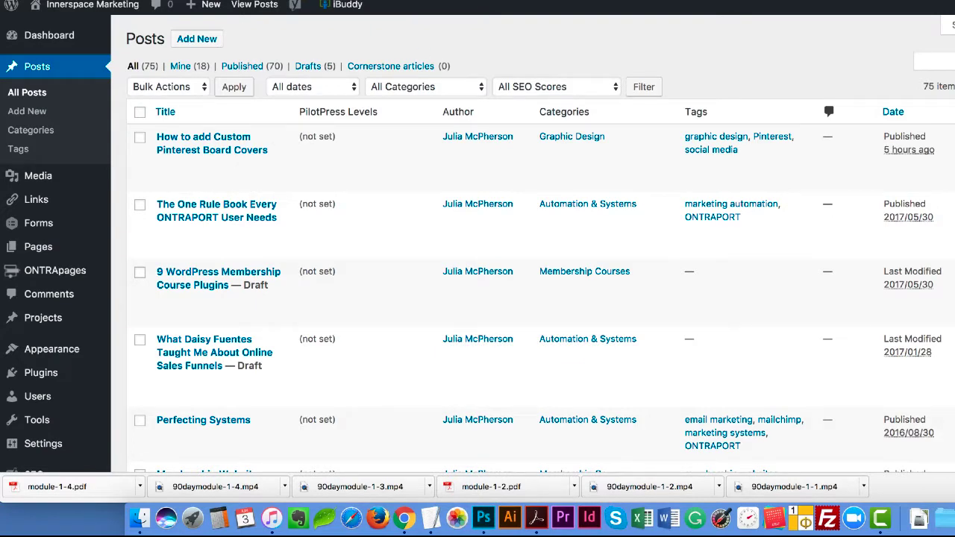
{"action": "left_click", "coordinate": [158, 160]}
{"action": "scroll", "coordinate": [473, 423], "scroll_direction": "down", "scroll_amount": 2}
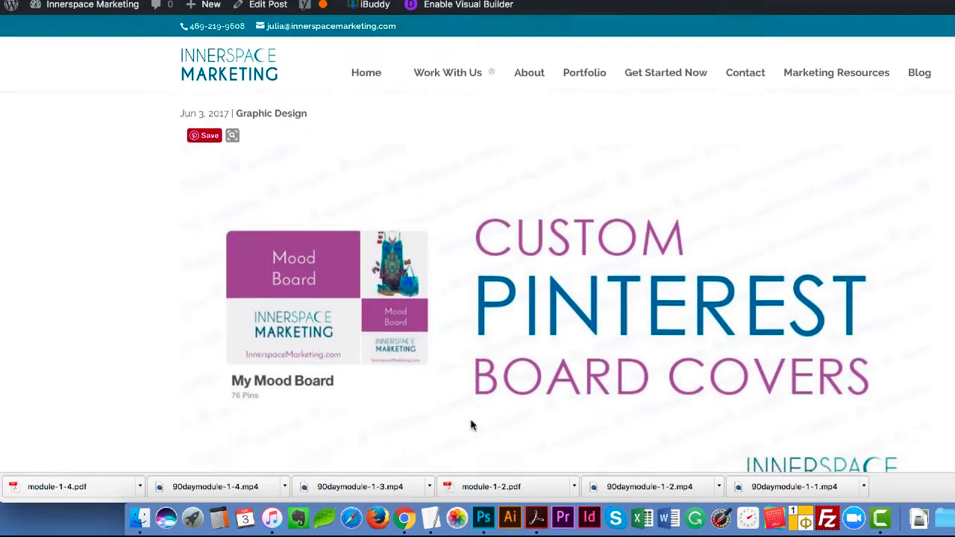
{"action": "scroll", "coordinate": [471, 426], "scroll_direction": "down", "scroll_amount": 6}
{"action": "scroll", "coordinate": [470, 425], "scroll_direction": "up", "scroll_amount": 5}
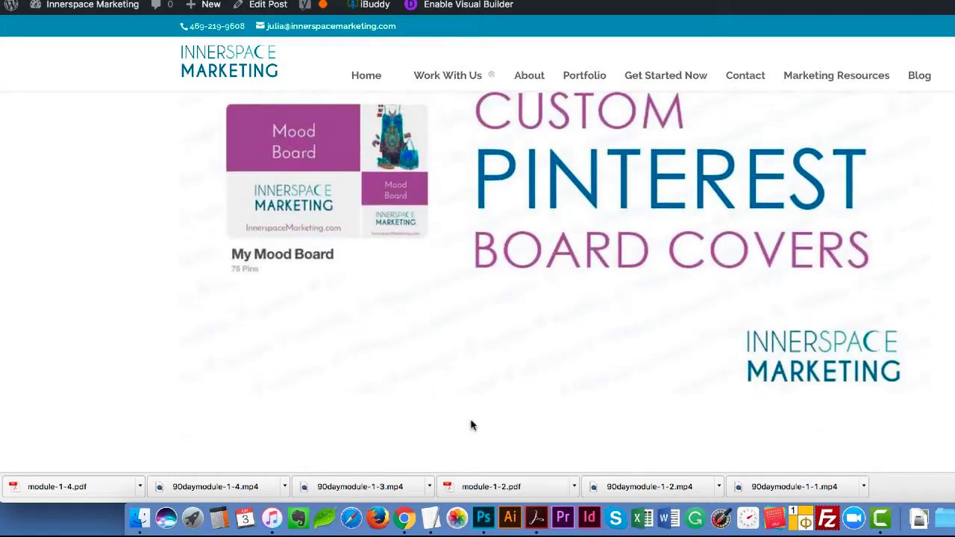
{"action": "scroll", "coordinate": [471, 421], "scroll_direction": "up", "scroll_amount": 1}
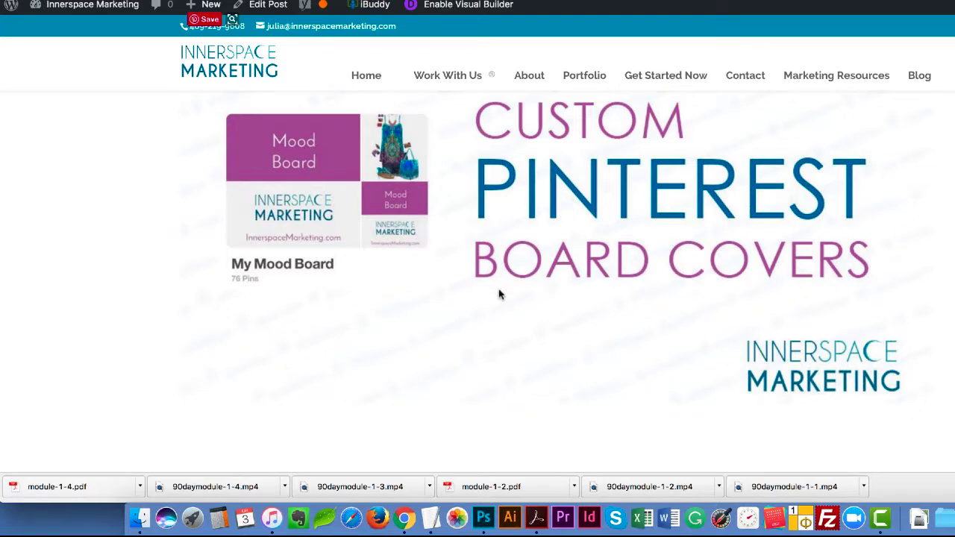
{"action": "scroll", "coordinate": [500, 294], "scroll_direction": "down", "scroll_amount": 8}
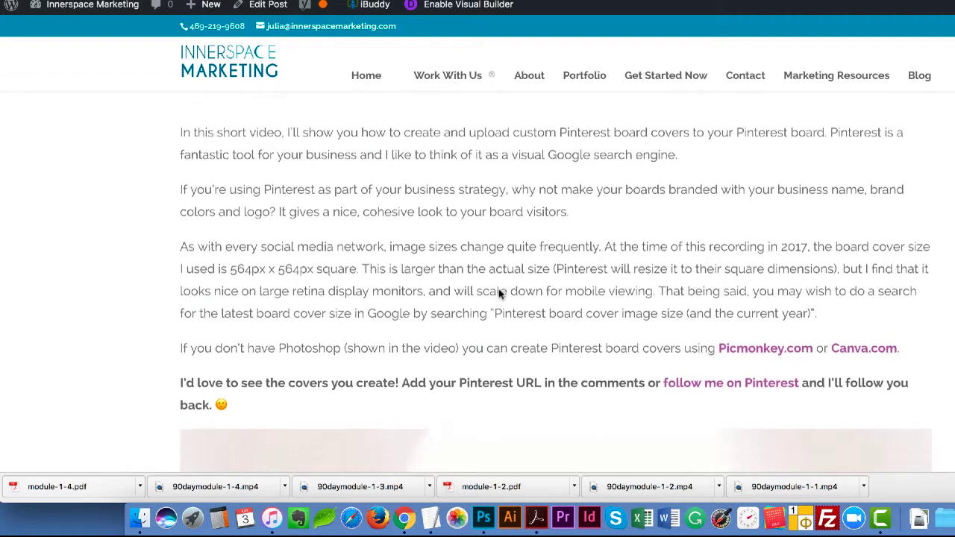
{"action": "scroll", "coordinate": [500, 295], "scroll_direction": "down", "scroll_amount": 8}
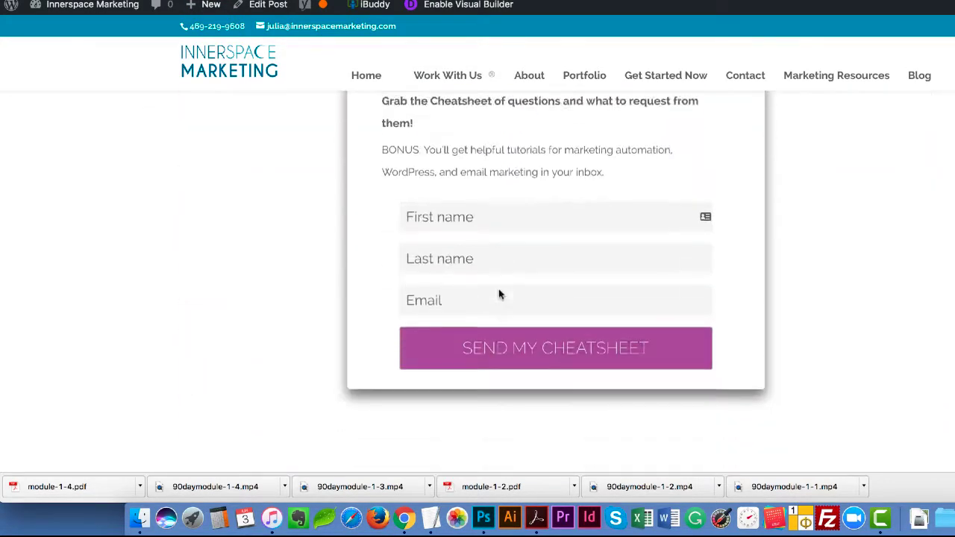
{"action": "scroll", "coordinate": [500, 294], "scroll_direction": "down", "scroll_amount": 1}
{"action": "scroll", "coordinate": [500, 294], "scroll_direction": "up", "scroll_amount": 8}
{"action": "scroll", "coordinate": [500, 294], "scroll_direction": "down", "scroll_amount": 7}
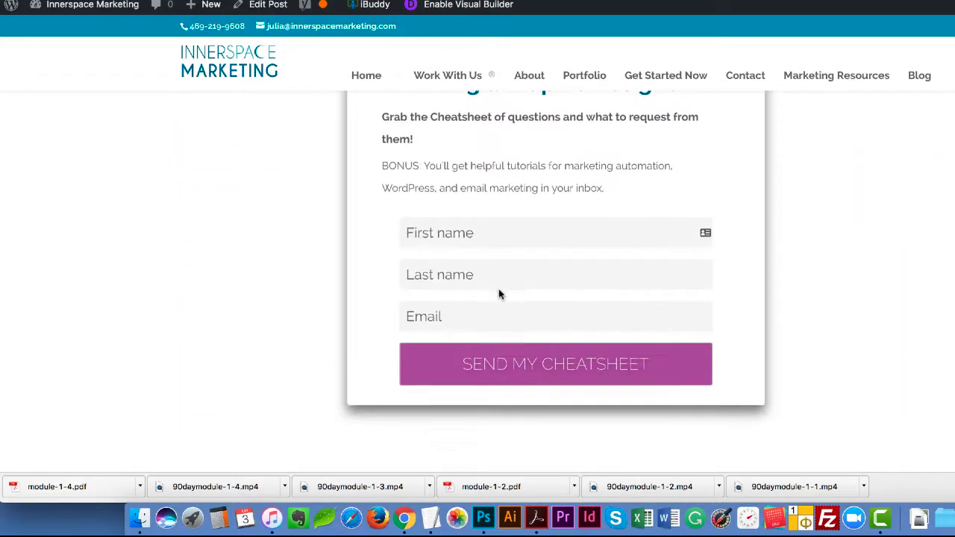
{"action": "scroll", "coordinate": [500, 294], "scroll_direction": "up", "scroll_amount": 20}
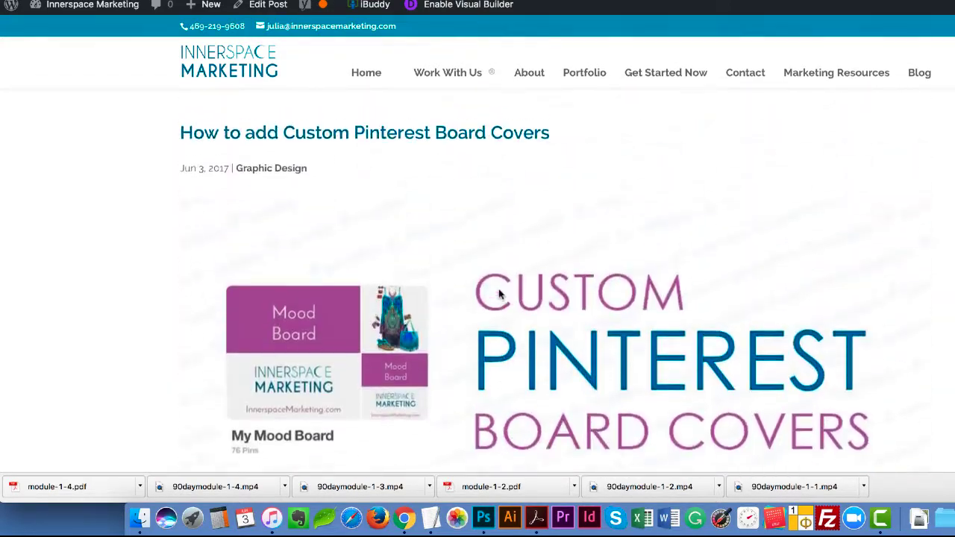
{"action": "scroll", "coordinate": [500, 295], "scroll_direction": "up", "scroll_amount": 1}
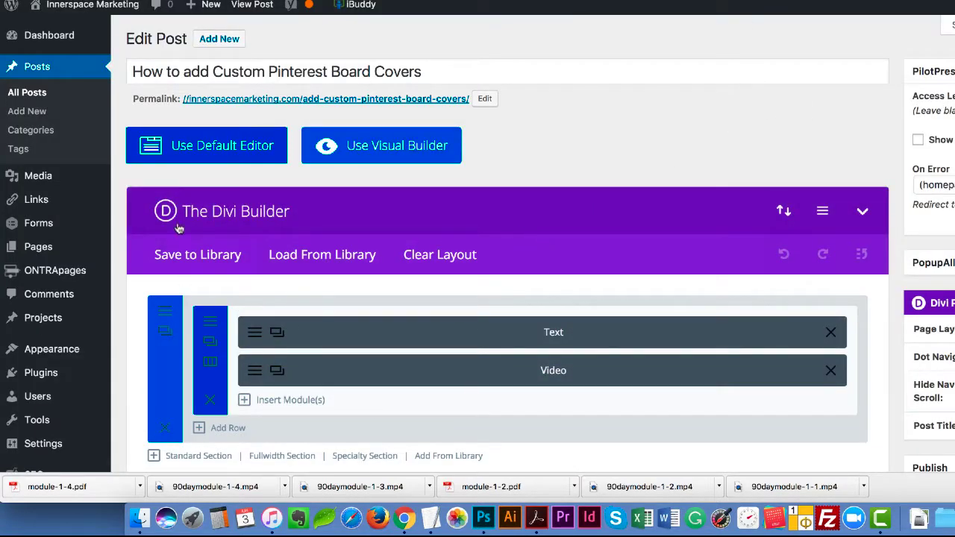
Open the post's Text module for editing and place the insertion point before its first paragraph in the HTML text view
{"action": "left_click", "coordinate": [256, 338]}
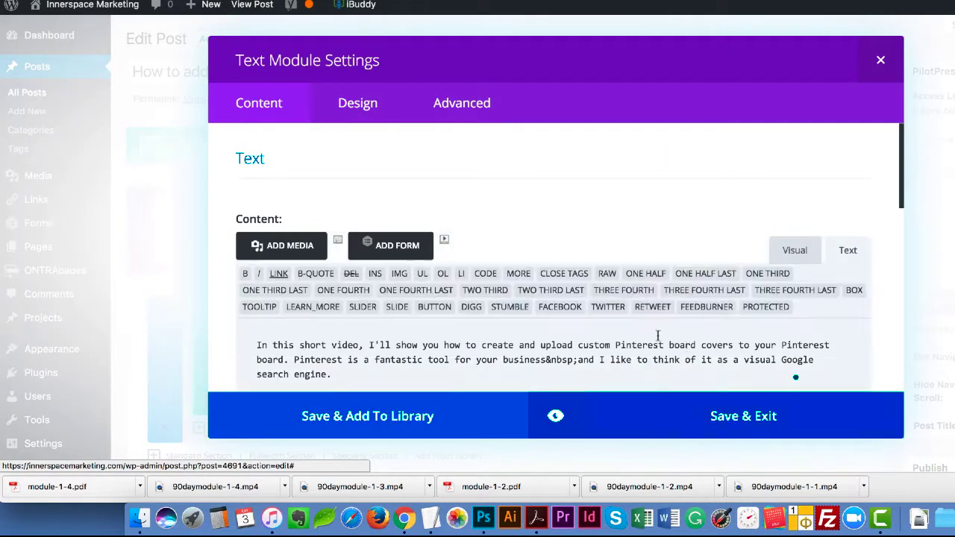
{"action": "left_click", "coordinate": [796, 249]}
{"action": "scroll", "coordinate": [681, 222], "scroll_direction": "down", "scroll_amount": 3}
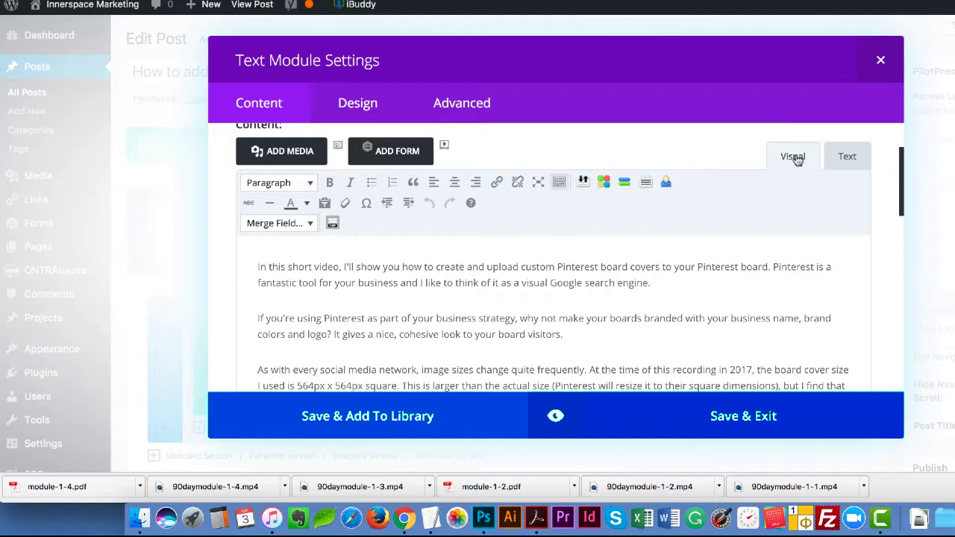
{"action": "left_click", "coordinate": [849, 159]}
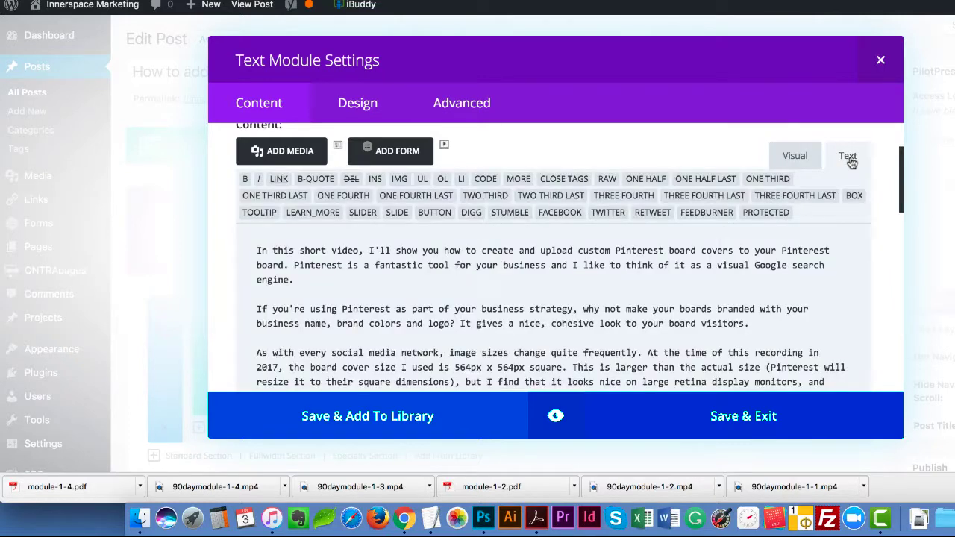
{"action": "left_click", "coordinate": [257, 249]}
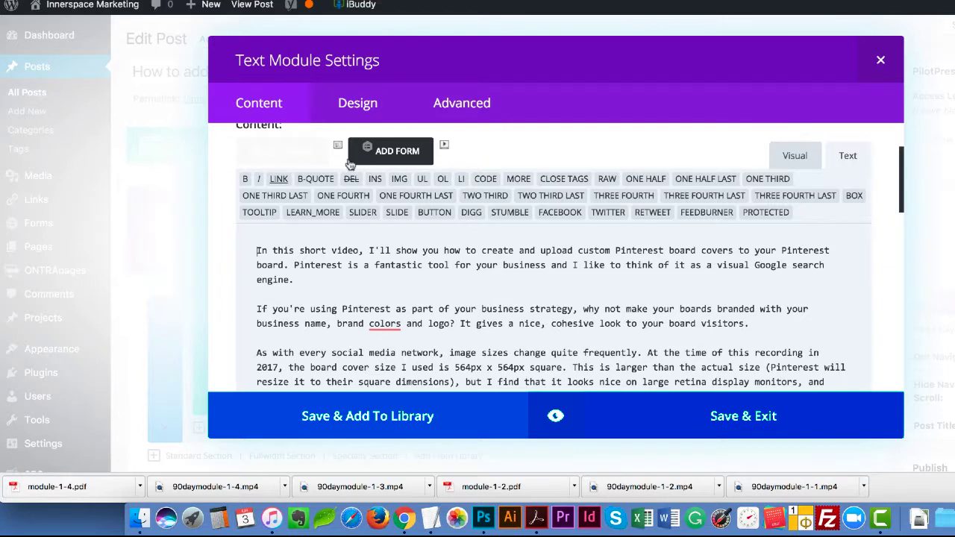
Upload 2_Pinterest_boardcoverpin.jpg from the Innerspace Marketing folder to the media library
{"action": "left_click", "coordinate": [283, 158]}
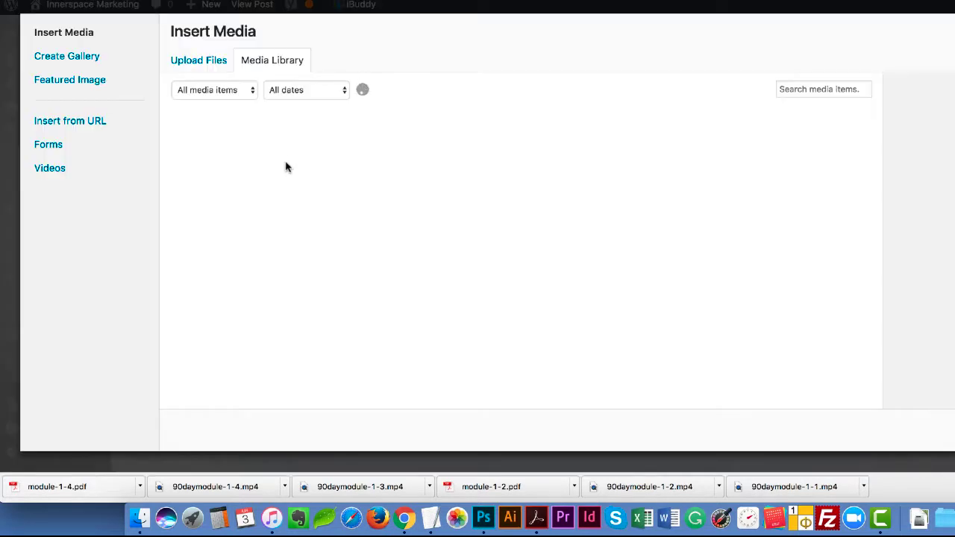
{"action": "left_click", "coordinate": [212, 59]}
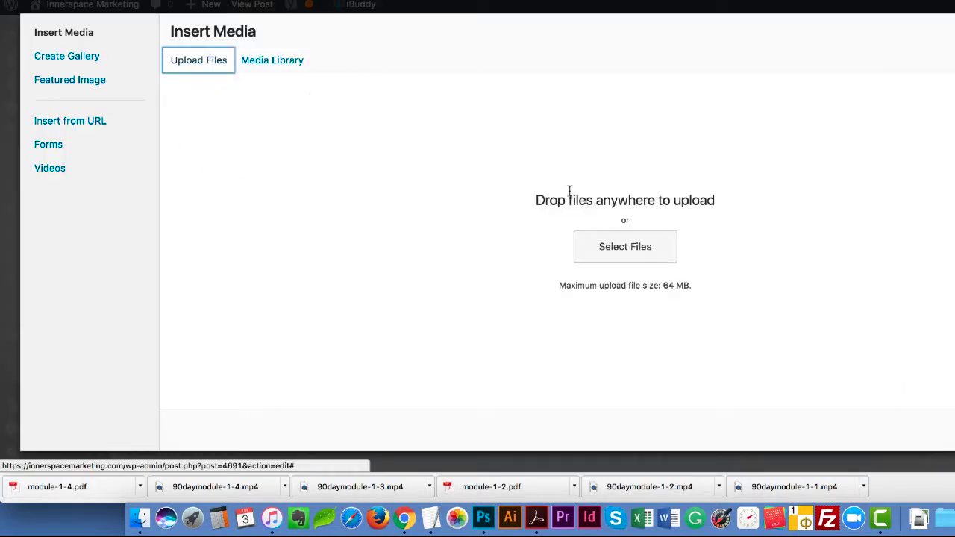
{"action": "left_click", "coordinate": [634, 259]}
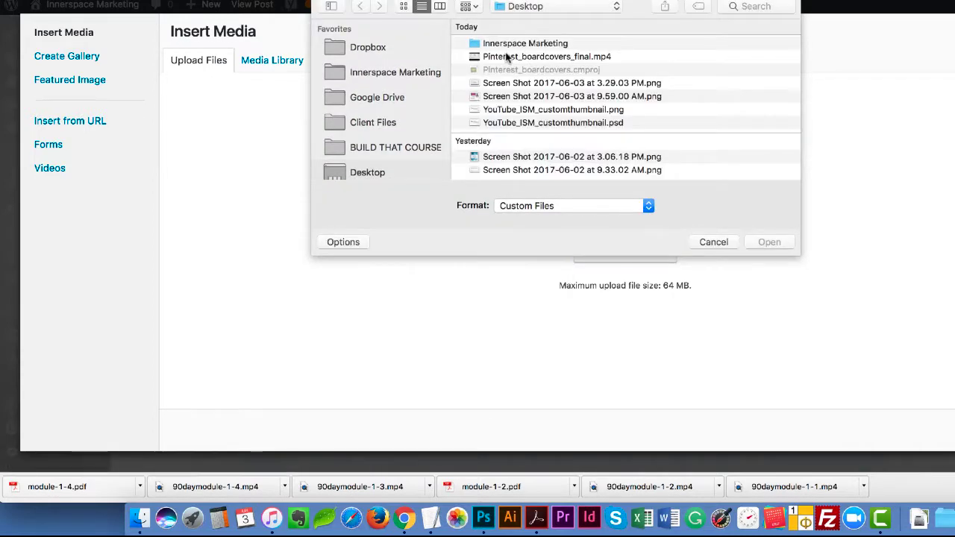
{"action": "double_click", "coordinate": [507, 44]}
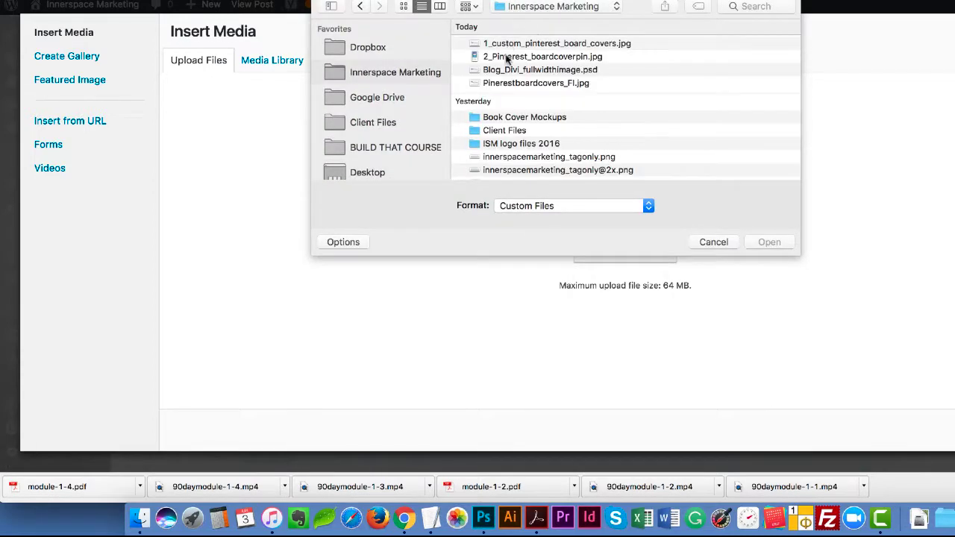
{"action": "left_click", "coordinate": [507, 58]}
{"action": "left_click", "coordinate": [776, 241]}
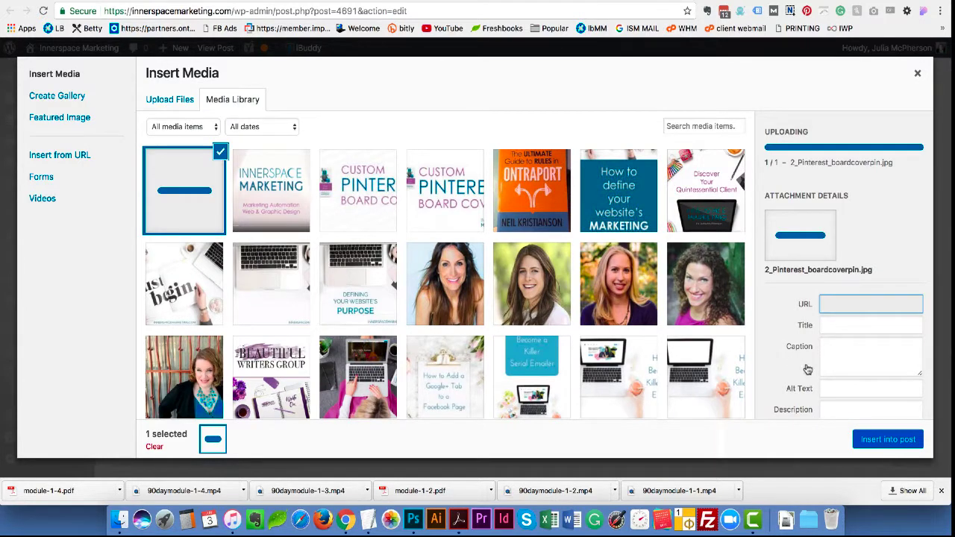
Set the image's alt text and description to "How to create Custom Pinterest Board Covers" and insert it into the post
{"action": "left_click", "coordinate": [843, 385]}
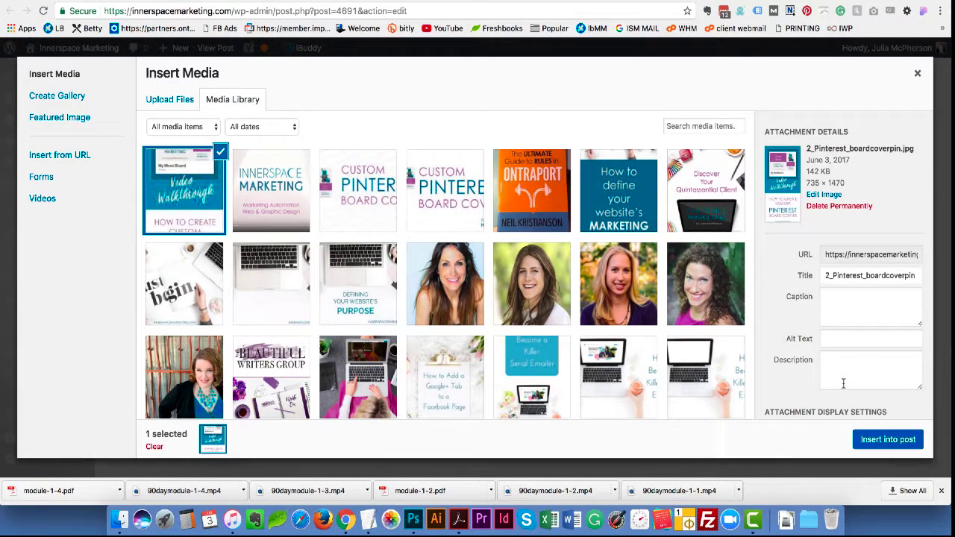
{"action": "left_click", "coordinate": [828, 339]}
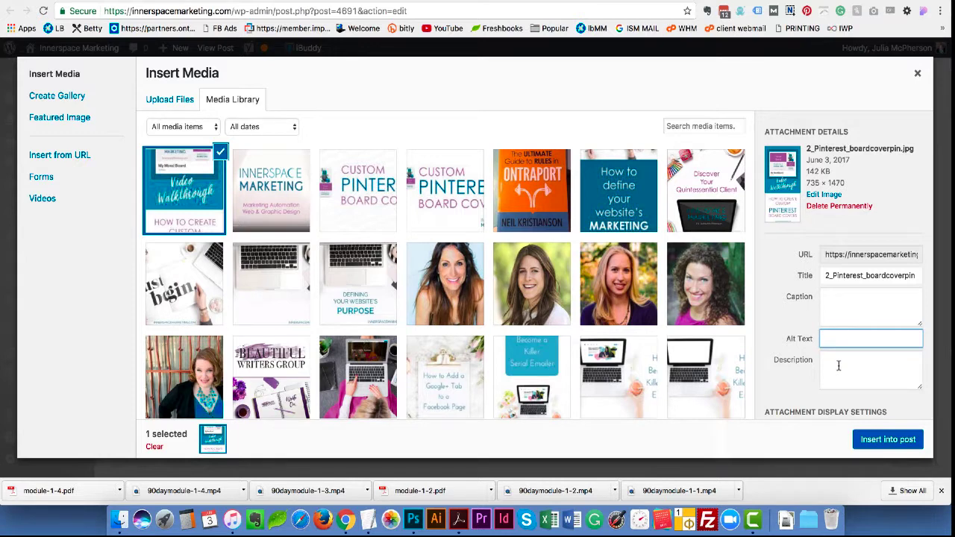
{"action": "key", "text": "Tab"}
{"action": "left_click", "coordinate": [828, 339]}
{"action": "type", "text": "tom Pinterest Board Covers"}
{"action": "left_click_drag", "start_coordinate": [917, 338], "coordinate": [769, 329]}
{"action": "key", "text": "super+c"}
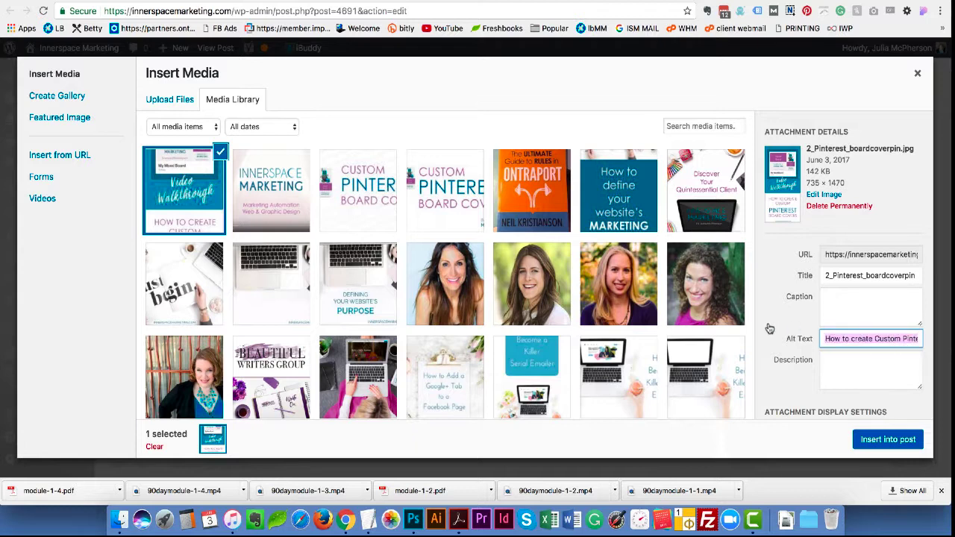
{"action": "left_click", "coordinate": [844, 368]}
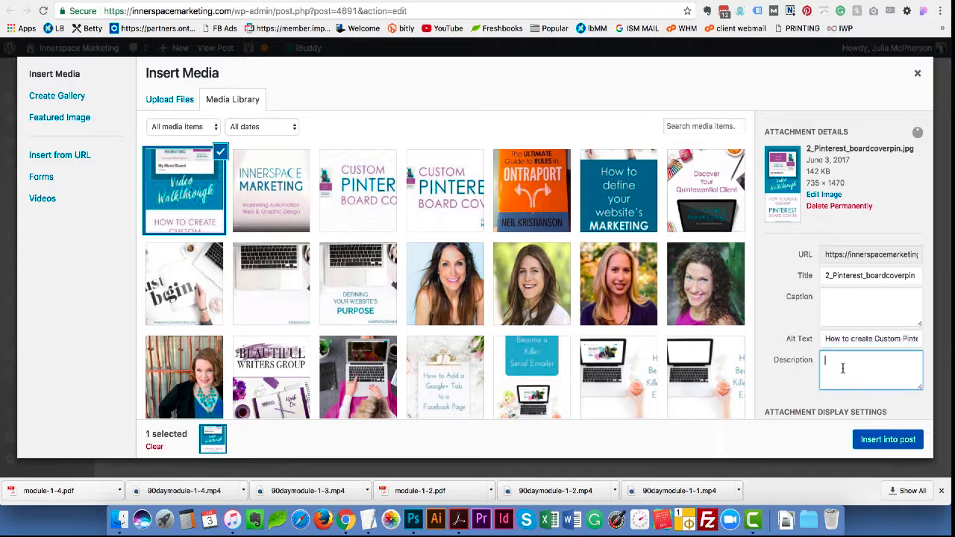
{"action": "key", "text": "super+v"}
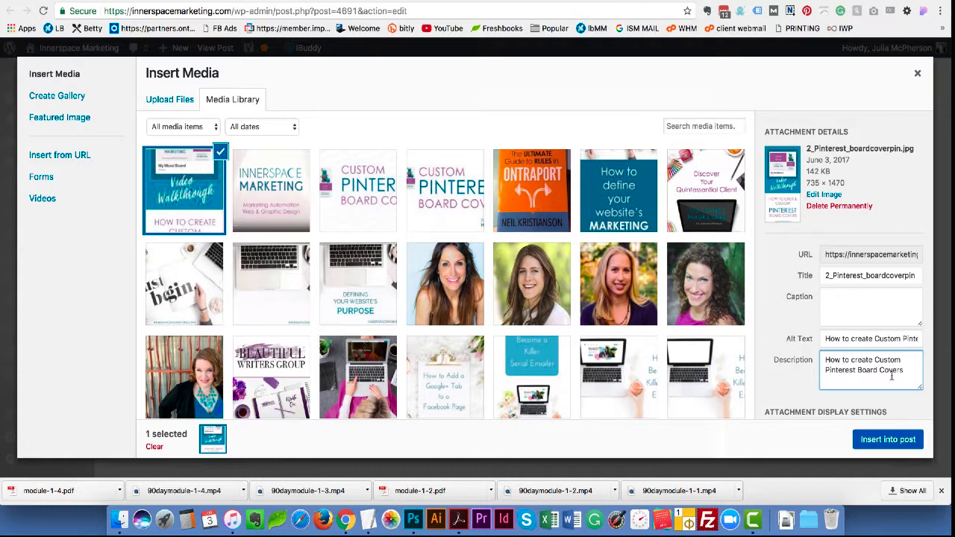
{"action": "left_click", "coordinate": [873, 435]}
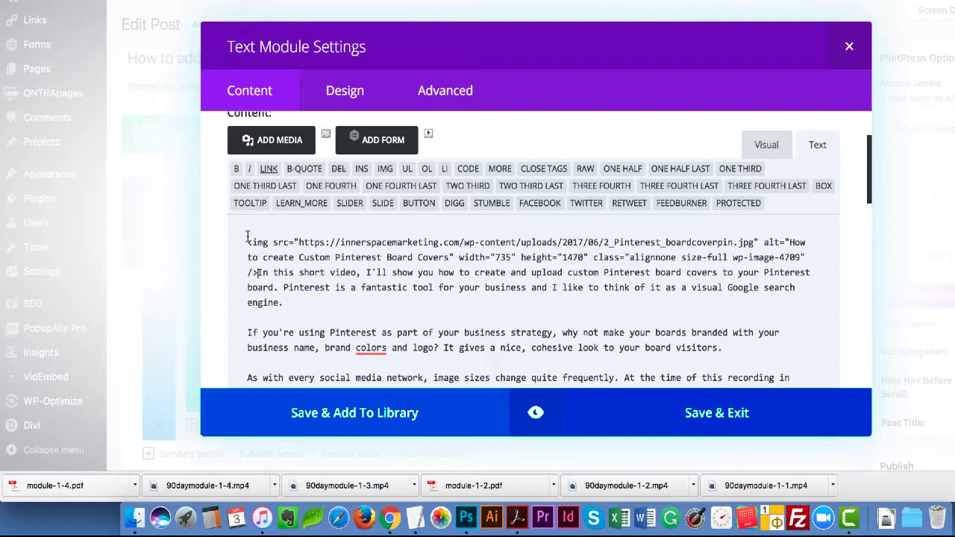
Examine the inserted image tag and check how the pin image looks above the text in the visual view
{"action": "left_click_drag", "start_coordinate": [248, 242], "coordinate": [267, 274]}
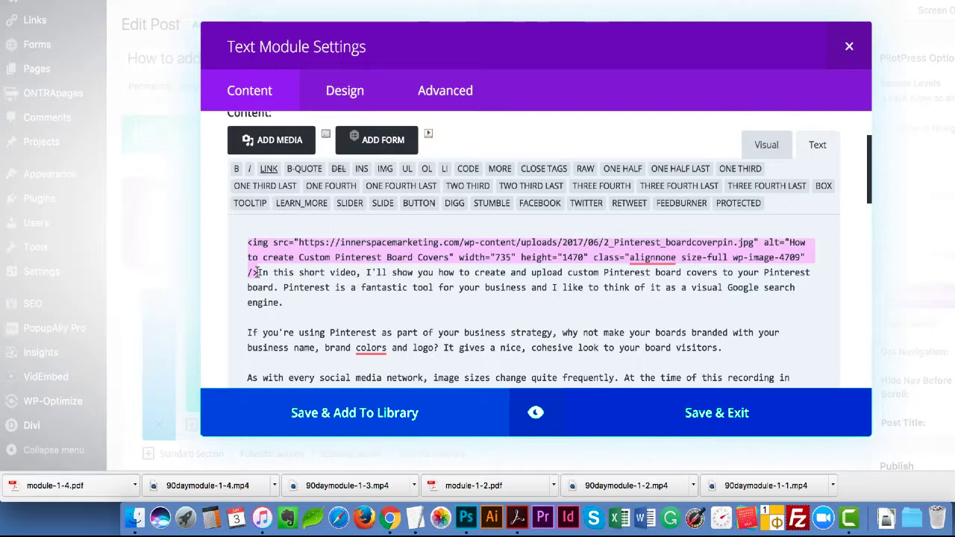
{"action": "left_click", "coordinate": [765, 147]}
{"action": "scroll", "coordinate": [796, 336], "scroll_direction": "down", "scroll_amount": 10}
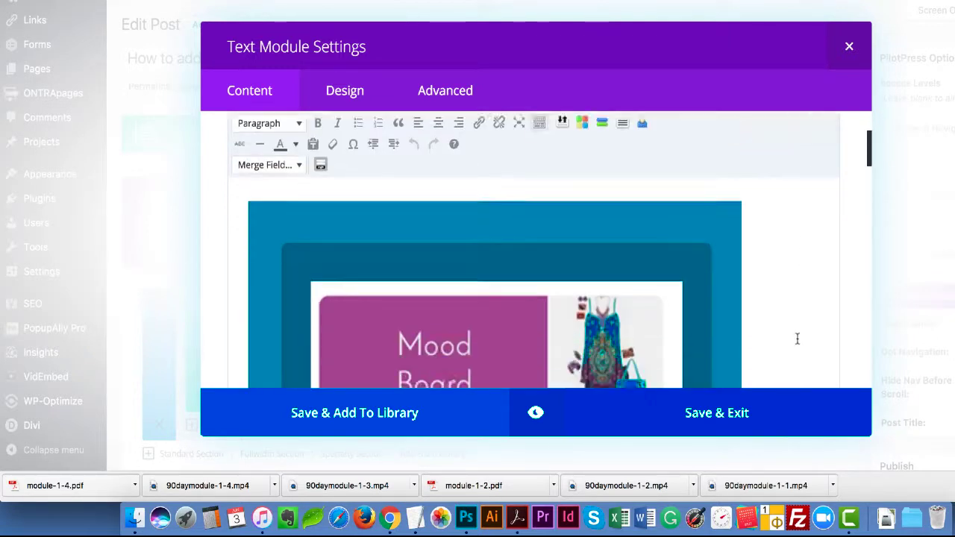
{"action": "scroll", "coordinate": [797, 338], "scroll_direction": "down", "scroll_amount": 10}
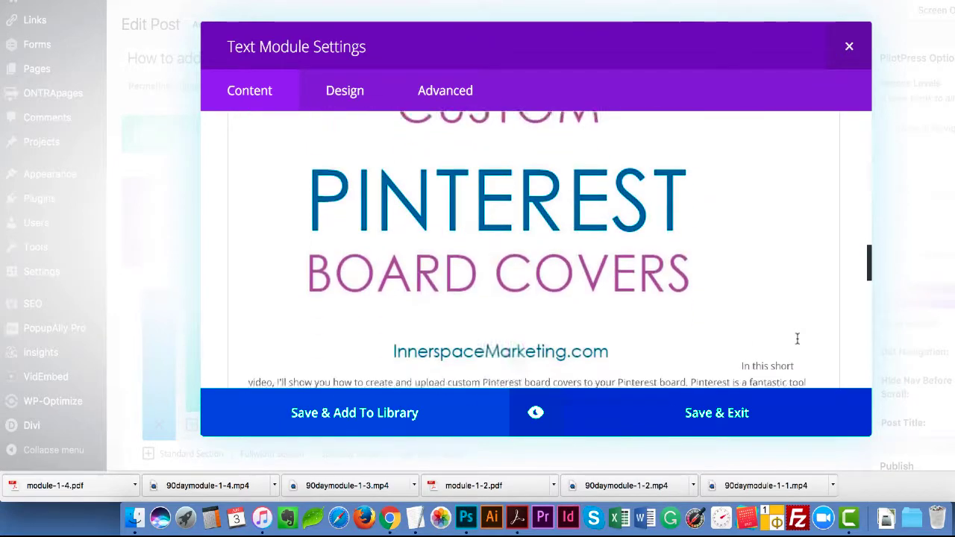
{"action": "scroll", "coordinate": [797, 338], "scroll_direction": "up", "scroll_amount": 5}
{"action": "scroll", "coordinate": [797, 339], "scroll_direction": "up", "scroll_amount": 10}
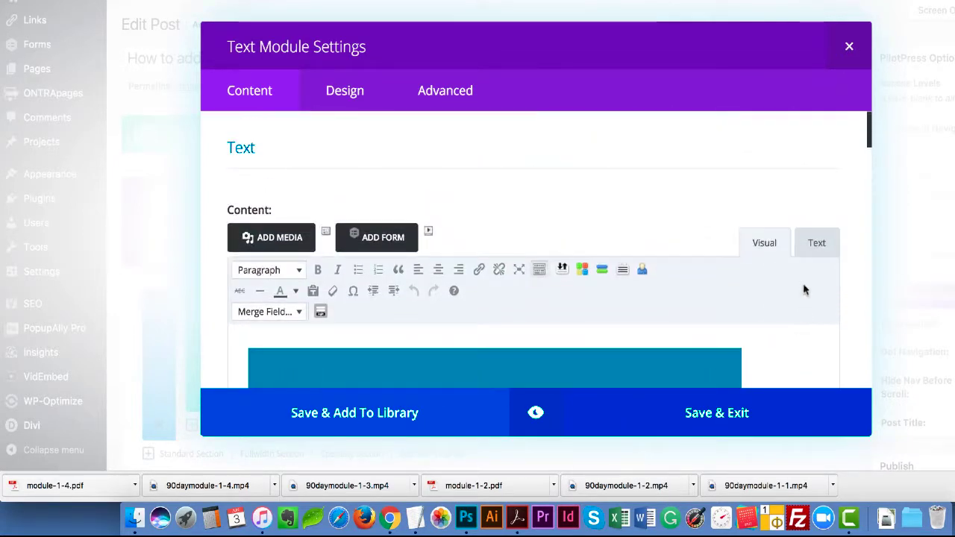
Add the class hidden-pinterest after wp-image-4709 in the pin image's img tag in the HTML text view
{"action": "left_click", "coordinate": [814, 245]}
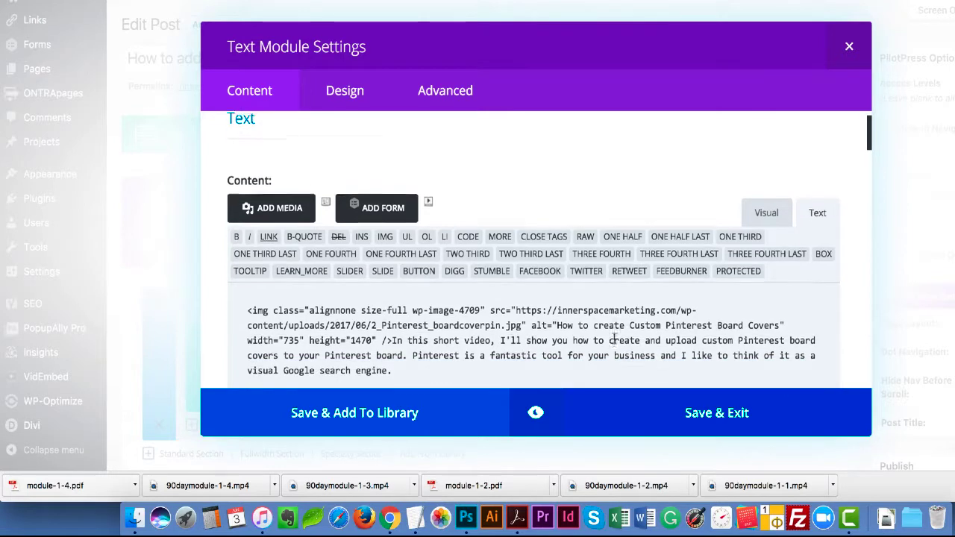
{"action": "scroll", "coordinate": [614, 338], "scroll_direction": "down", "scroll_amount": 3}
{"action": "scroll", "coordinate": [613, 339], "scroll_direction": "down", "scroll_amount": 1}
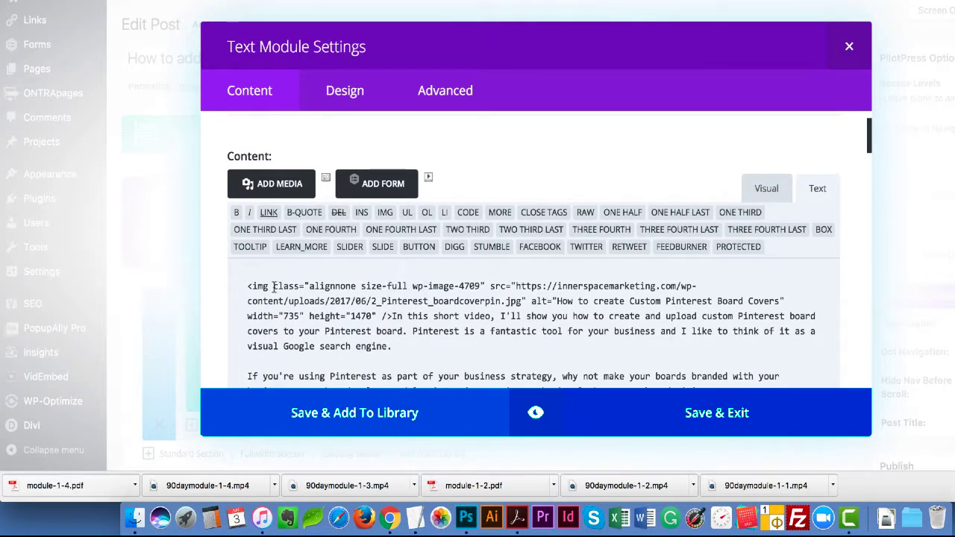
{"action": "right_click", "coordinate": [307, 285]}
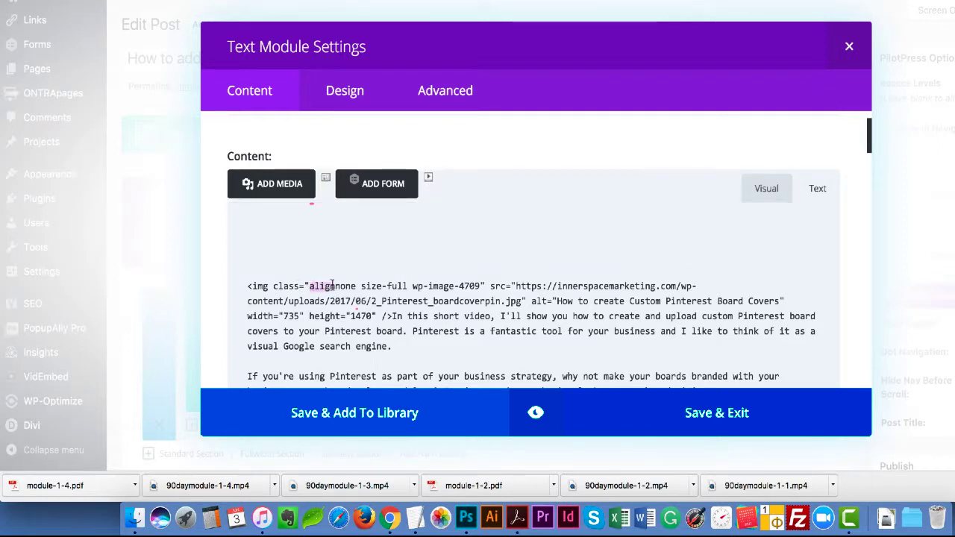
{"action": "left_click", "coordinate": [372, 286]}
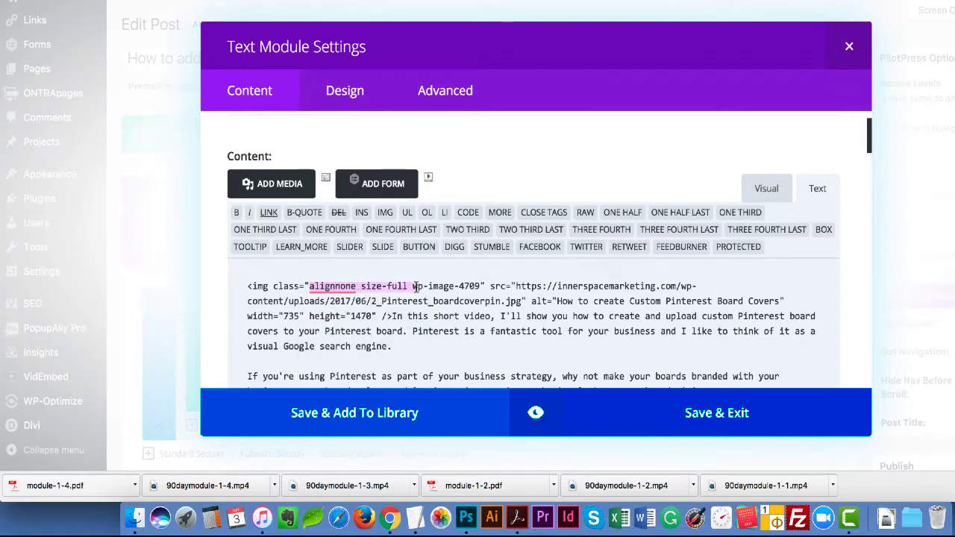
{"action": "left_click_drag", "start_coordinate": [415, 286], "coordinate": [484, 286]}
{"action": "left_click", "coordinate": [482, 286]}
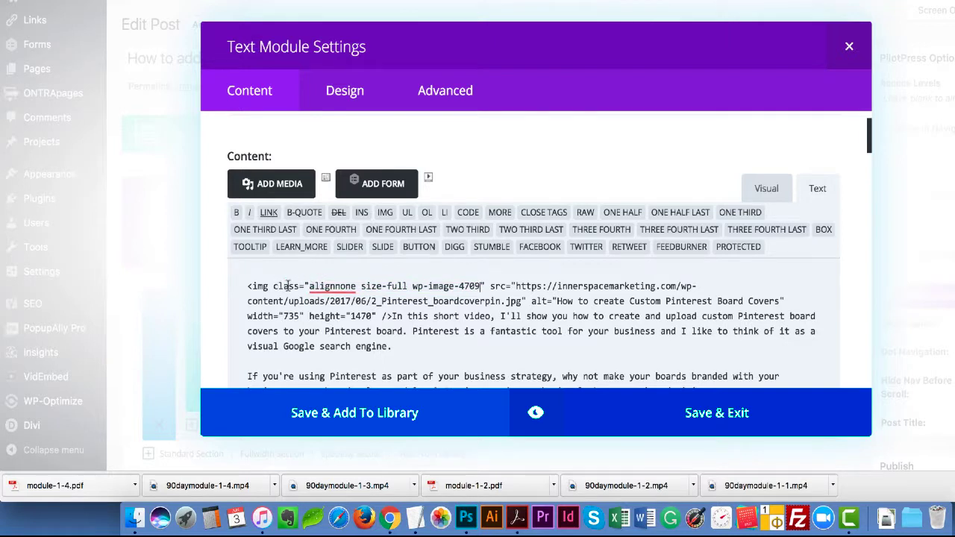
{"action": "left_click_drag", "start_coordinate": [273, 286], "coordinate": [304, 287]}
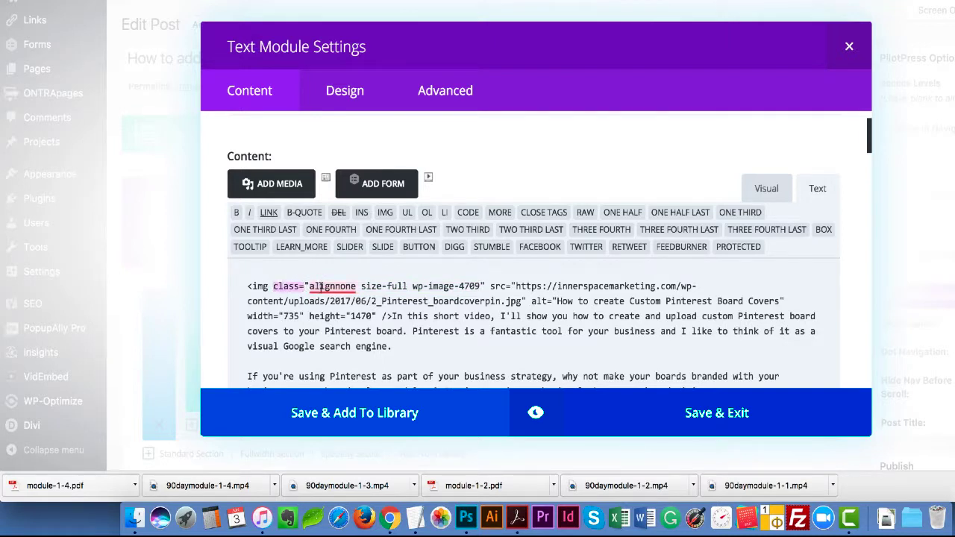
{"action": "left_click", "coordinate": [483, 286]}
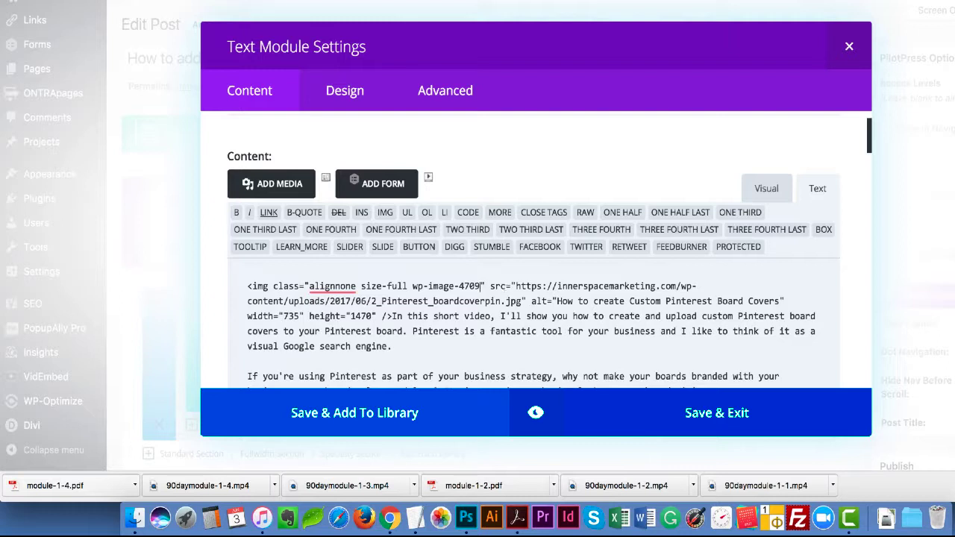
{"action": "type", "text": "hidden"}
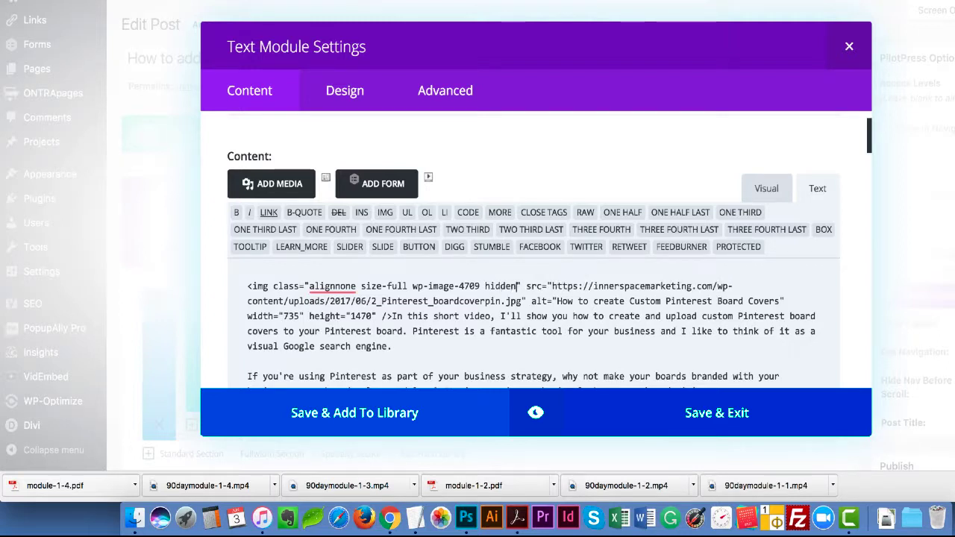
{"action": "type", "text": "-pin"}
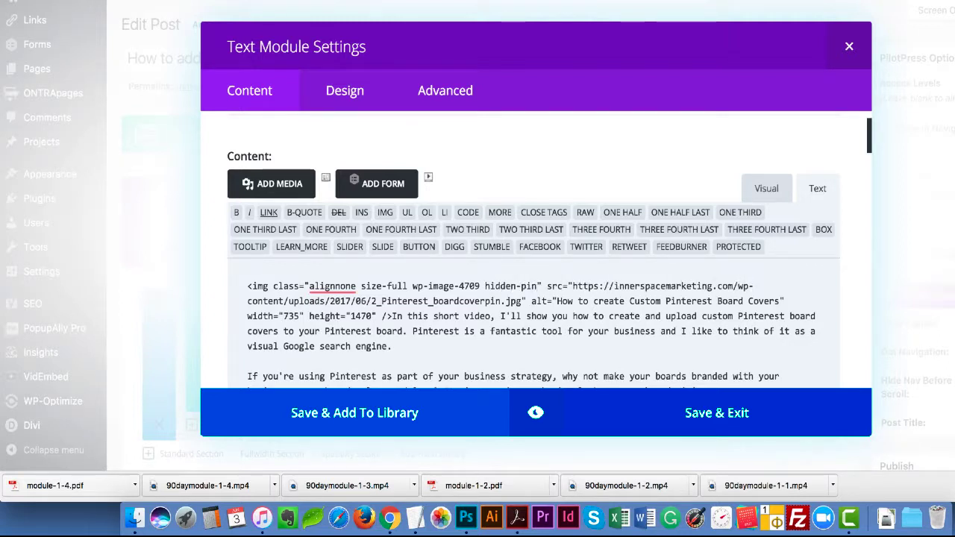
{"action": "type", "text": "t"}
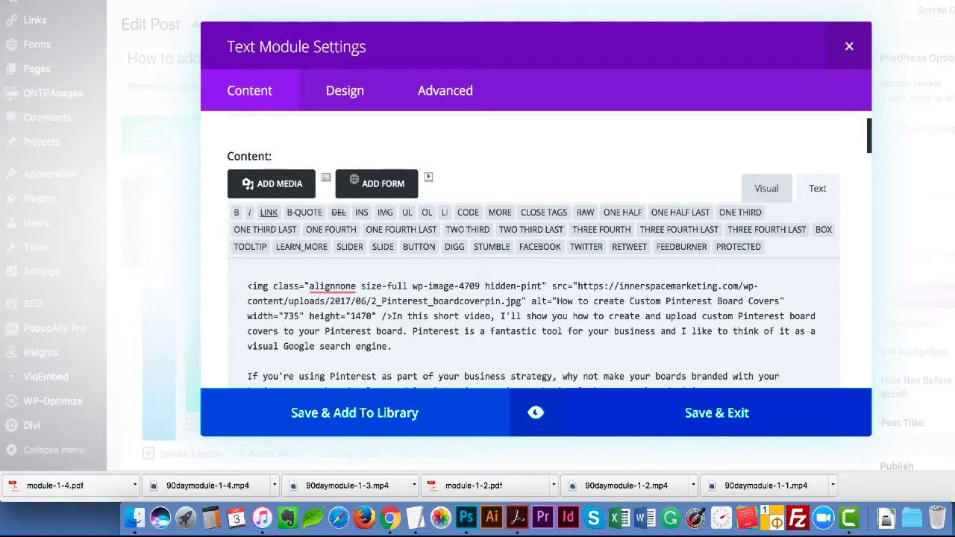
{"action": "key", "text": "BackSpace"}
{"action": "type", "text": "terest"}
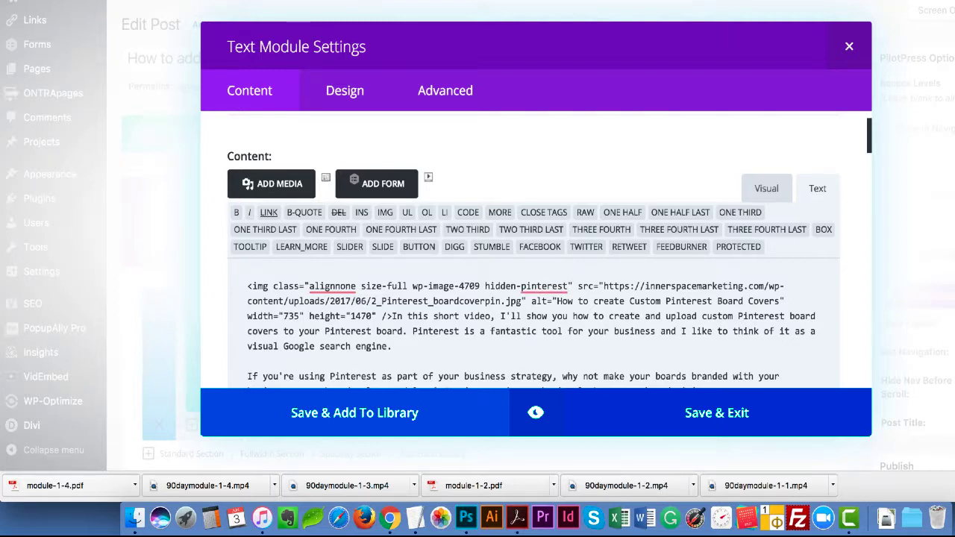
{"action": "right_click", "coordinate": [522, 289]}
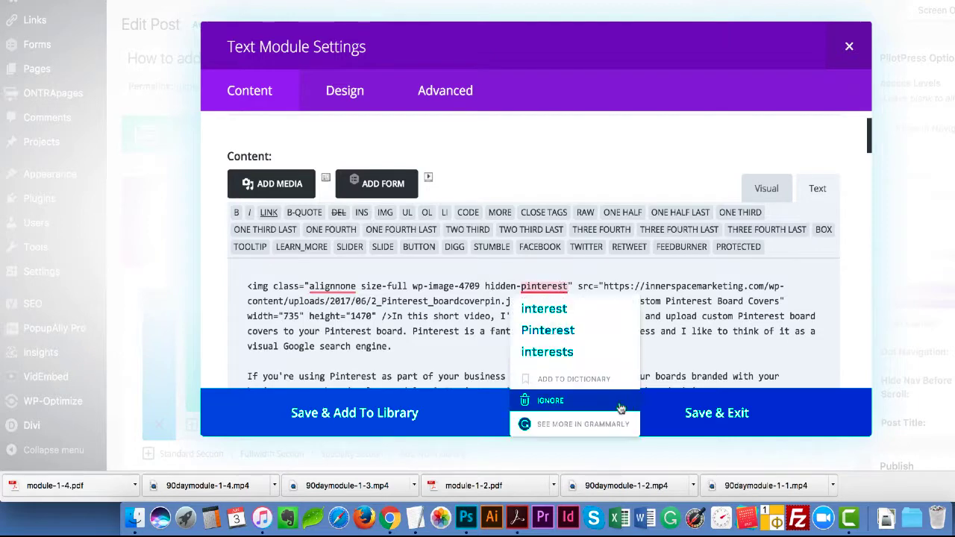
Save the Text module's changes and exit to the post editor
{"action": "left_click", "coordinate": [795, 418]}
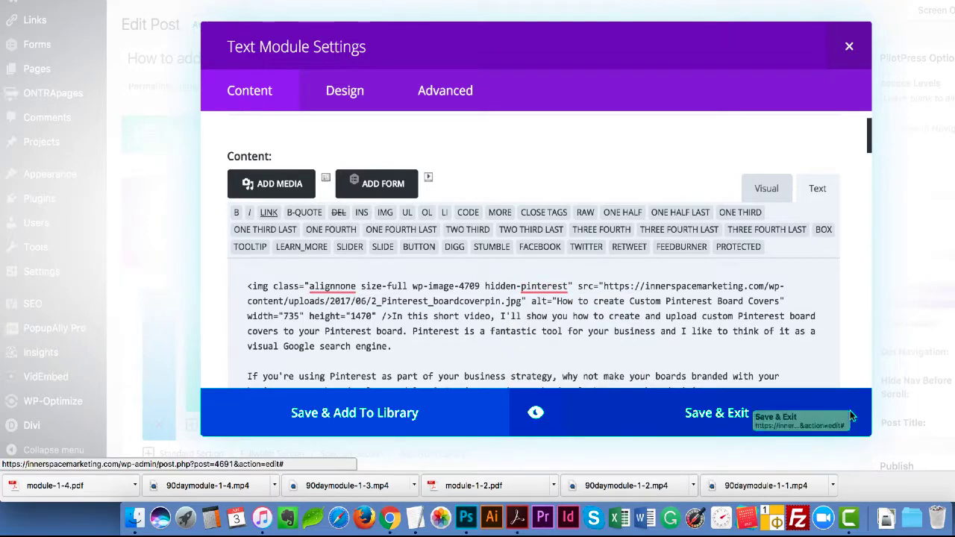
{"action": "scroll", "coordinate": [815, 359], "scroll_direction": "down", "scroll_amount": 5}
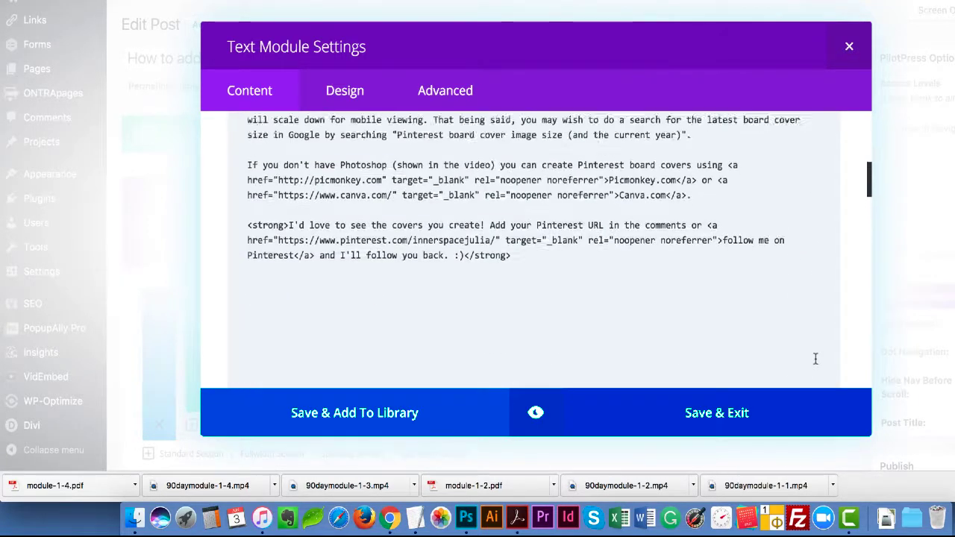
{"action": "left_click", "coordinate": [791, 426]}
{"action": "scroll", "coordinate": [862, 388], "scroll_direction": "down", "scroll_amount": 6}
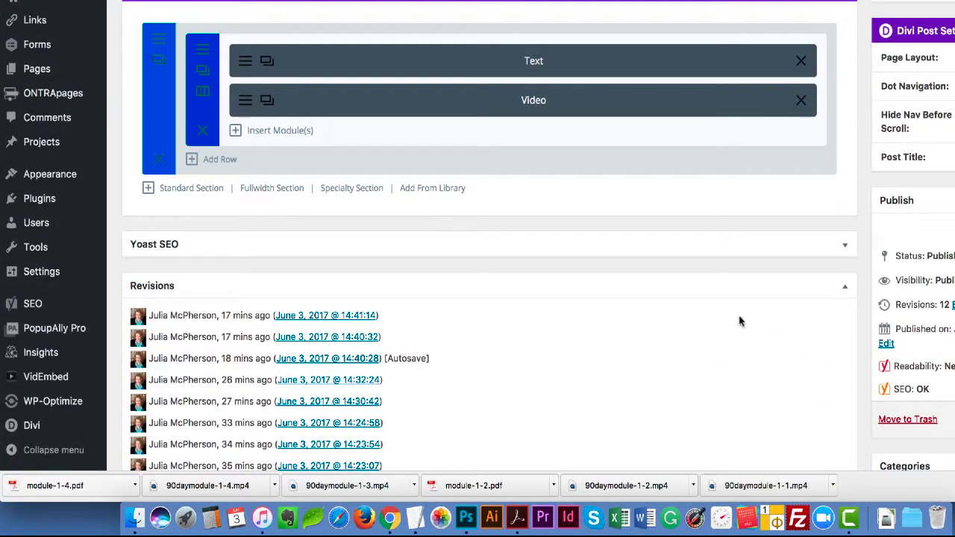
View the live post How to add Custom Pinterest Board Covers and check whether the pin image shows on the page
{"action": "left_click", "coordinate": [463, 1]}
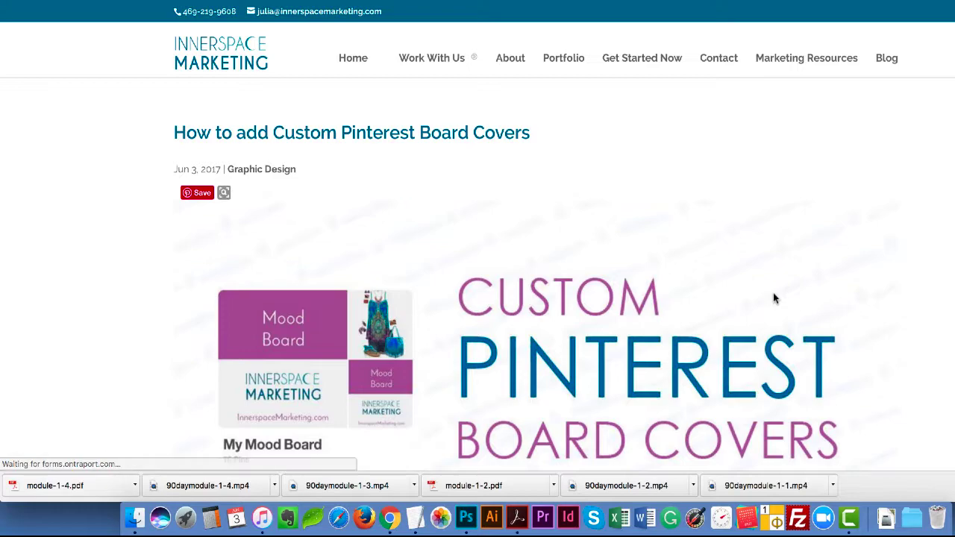
{"action": "scroll", "coordinate": [605, 358], "scroll_direction": "down", "scroll_amount": 15}
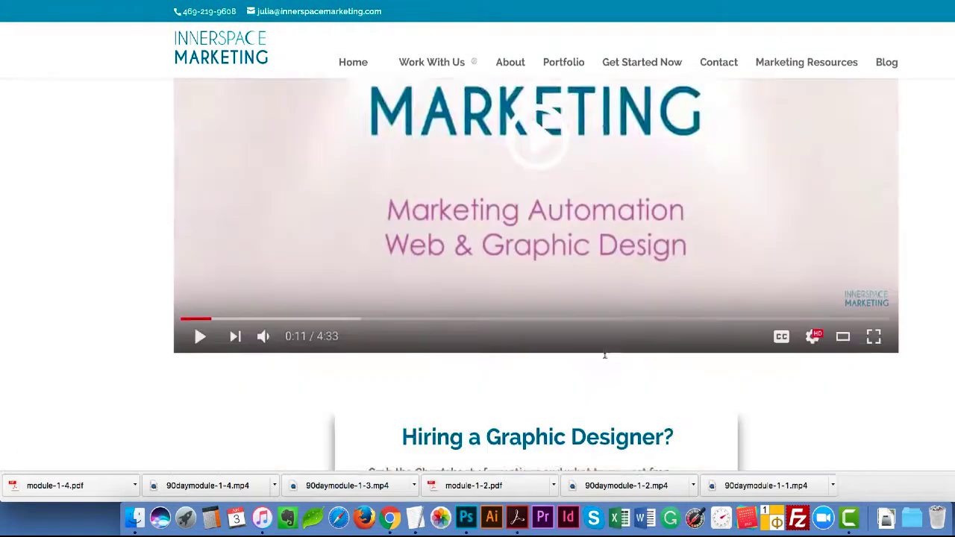
{"action": "scroll", "coordinate": [605, 354], "scroll_direction": "up", "scroll_amount": 5}
{"action": "scroll", "coordinate": [604, 354], "scroll_direction": "up", "scroll_amount": 15}
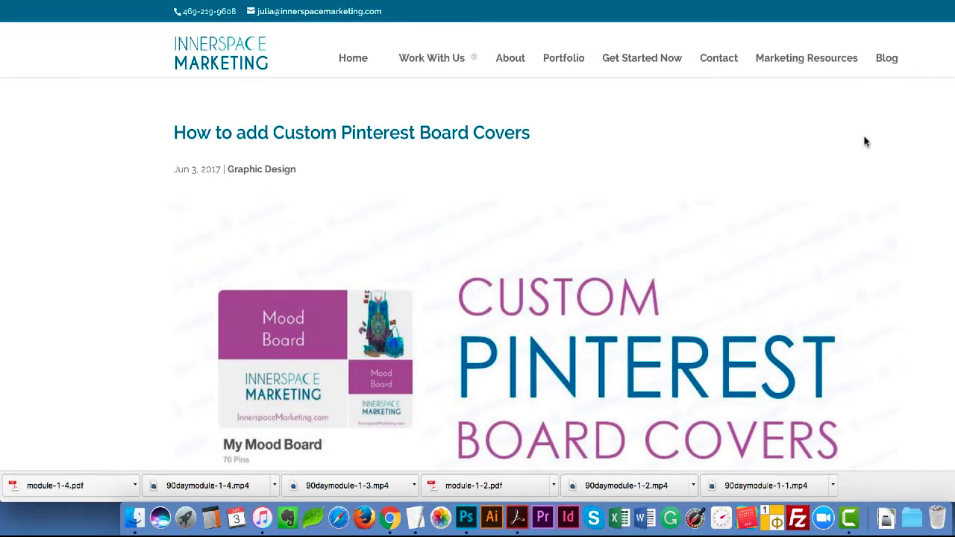
Start a Pinterest save from the live post and pick the tall "How to create Custom Pinterest Board Covers" image
{"action": "left_click", "coordinate": [811, 27]}
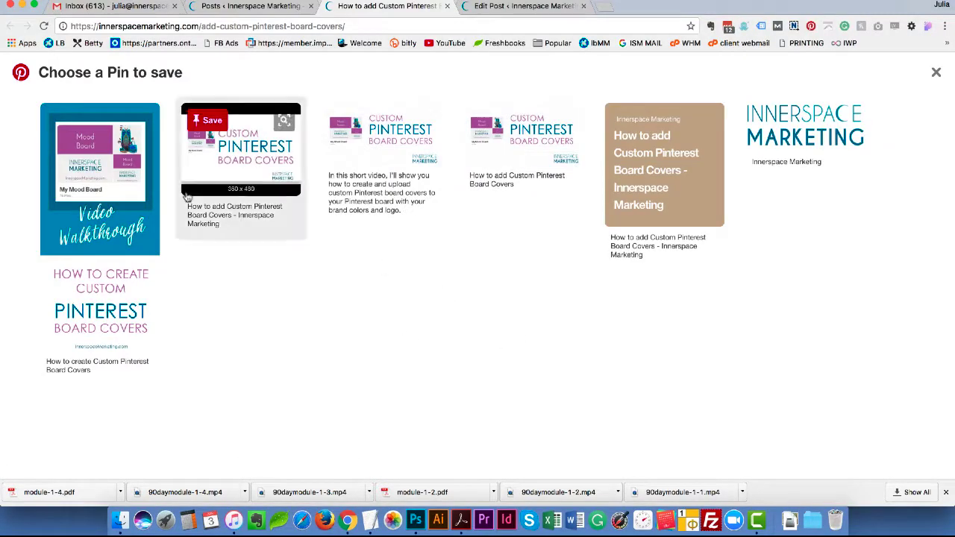
{"action": "mouse_move", "coordinate": [60, 242]}
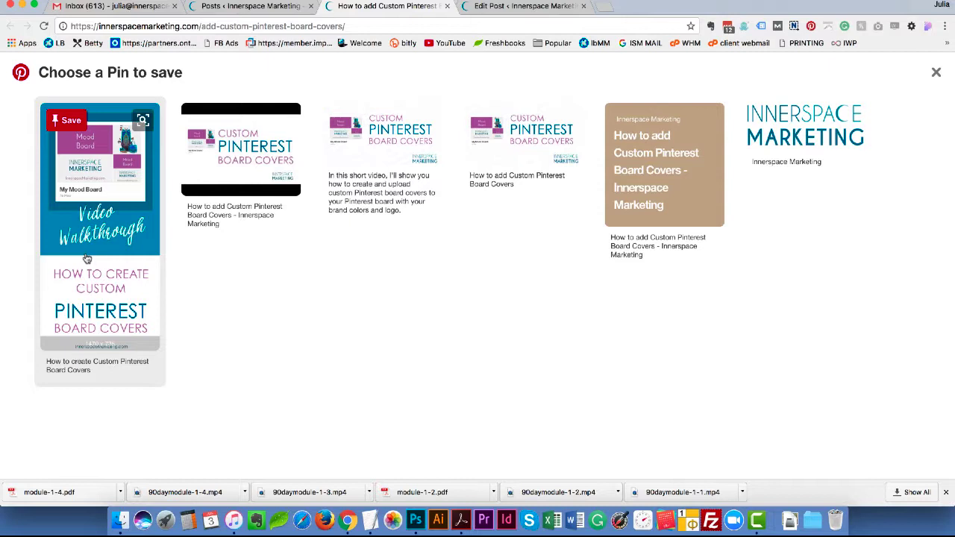
{"action": "left_click", "coordinate": [66, 123]}
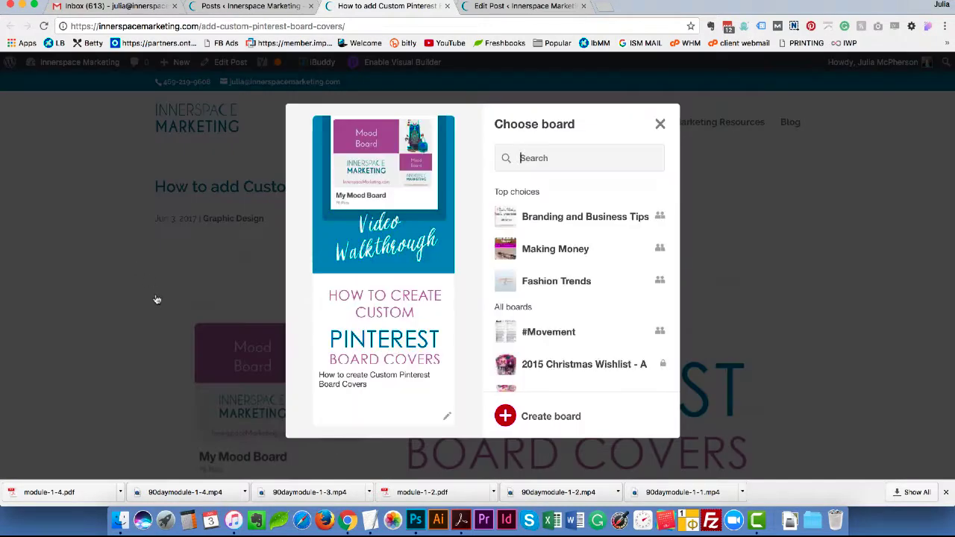
Save the pin to the InnerspaceMarketing.com board
{"action": "scroll", "coordinate": [576, 332], "scroll_direction": "down", "scroll_amount": 10}
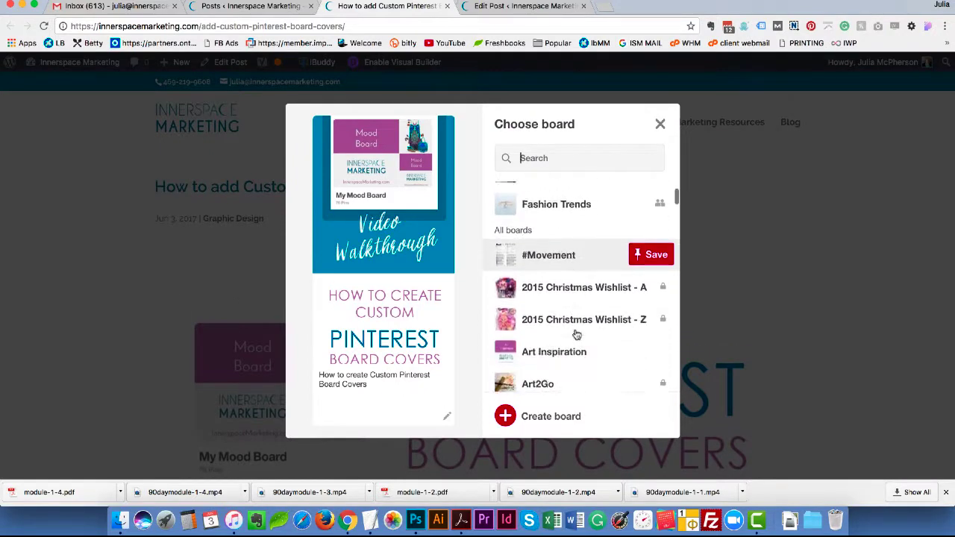
{"action": "scroll", "coordinate": [576, 334], "scroll_direction": "down", "scroll_amount": 12}
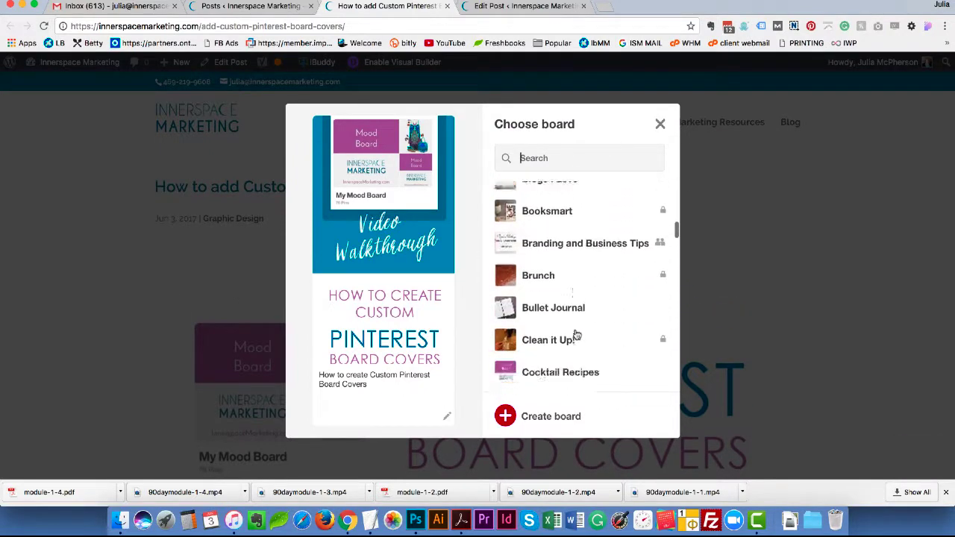
{"action": "scroll", "coordinate": [576, 335], "scroll_direction": "down", "scroll_amount": 12}
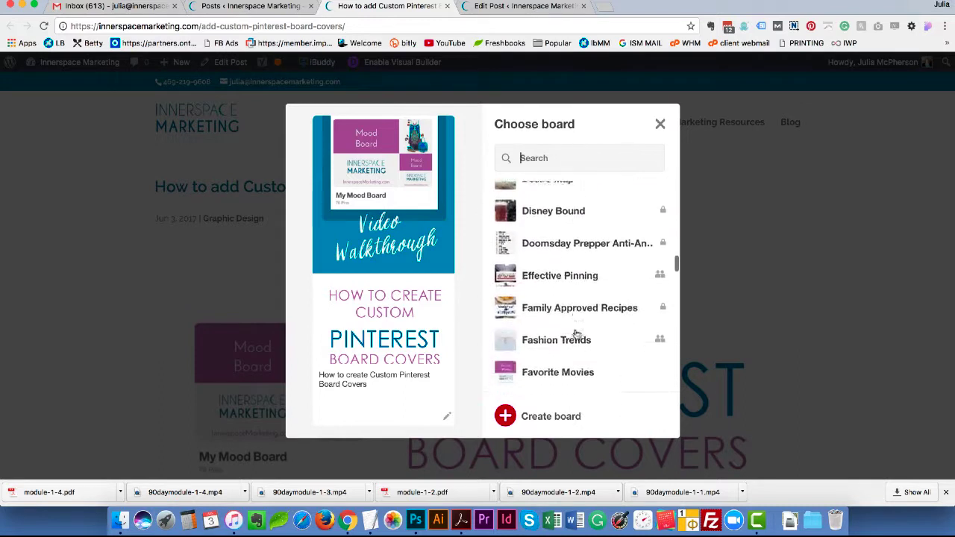
{"action": "scroll", "coordinate": [576, 334], "scroll_direction": "down", "scroll_amount": 12}
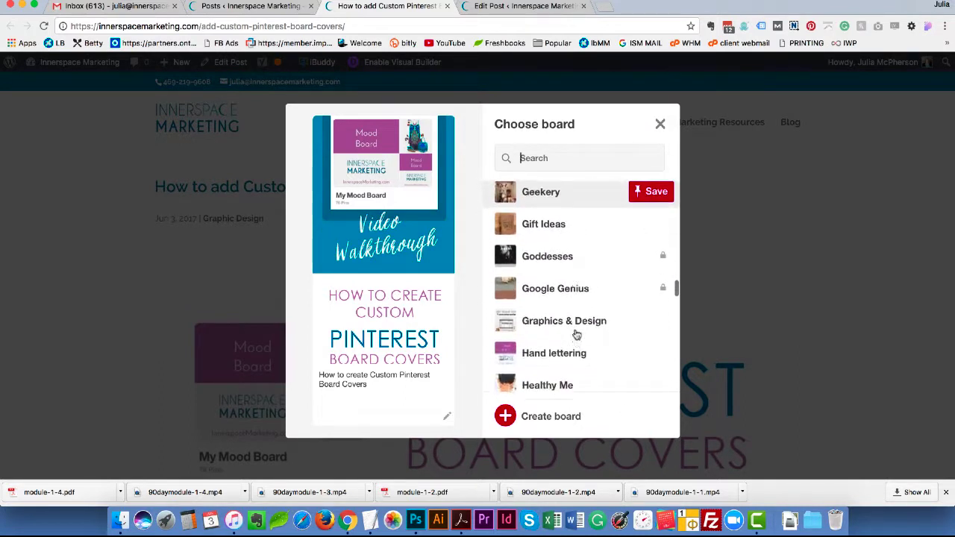
{"action": "scroll", "coordinate": [577, 334], "scroll_direction": "up", "scroll_amount": 2}
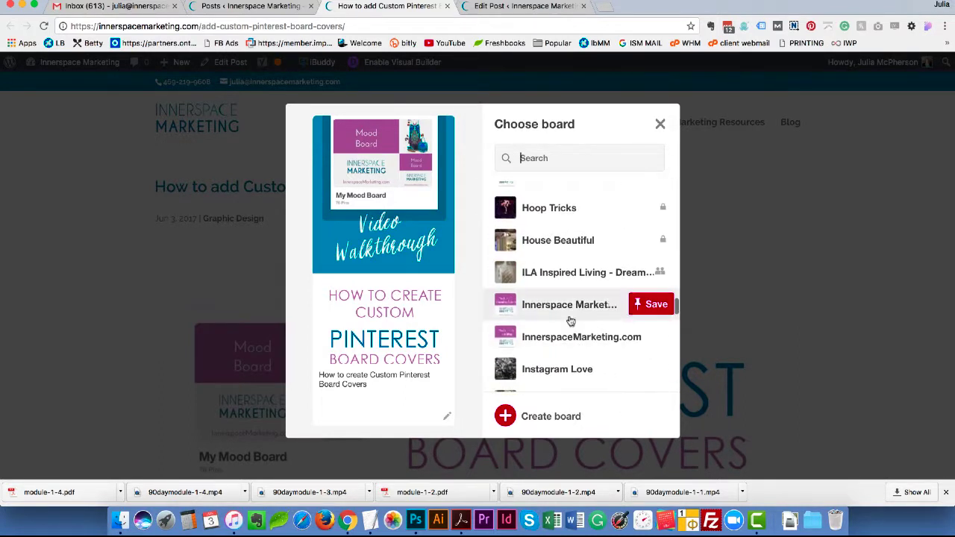
{"action": "left_click", "coordinate": [651, 338]}
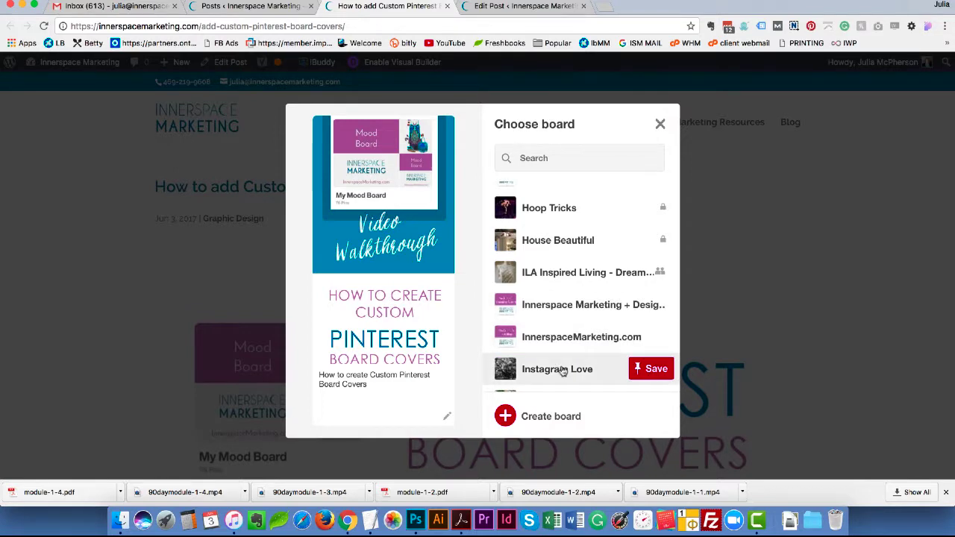
{"action": "left_click", "coordinate": [581, 340]}
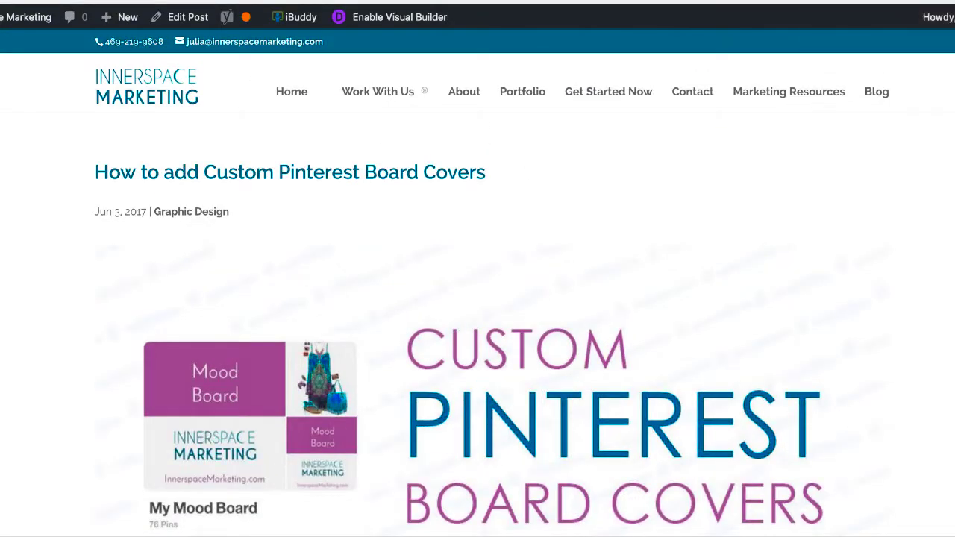
Open the site's WordPress dashboard in a new tab from the live post
{"action": "scroll", "coordinate": [407, 346], "scroll_direction": "down", "scroll_amount": 1}
{"action": "scroll", "coordinate": [407, 346], "scroll_direction": "down", "scroll_amount": 4}
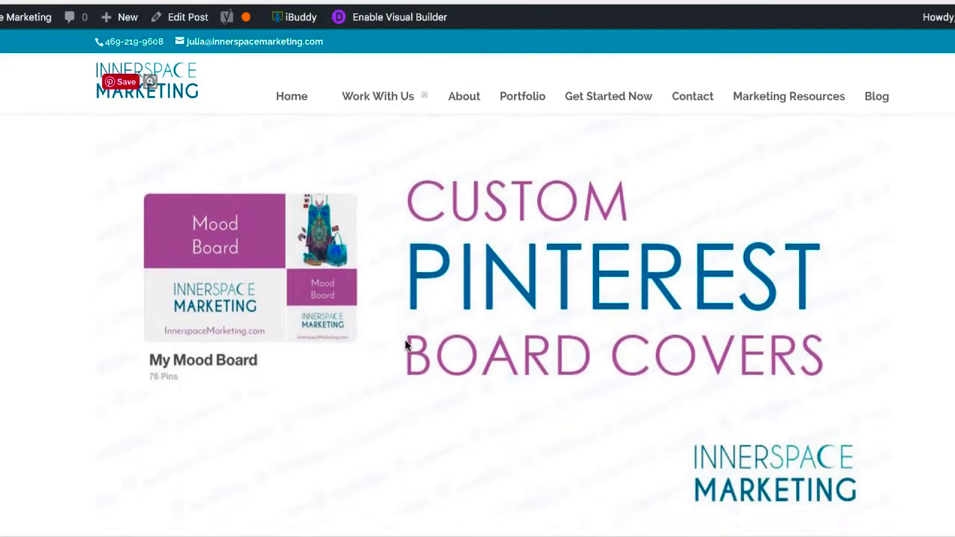
{"action": "scroll", "coordinate": [407, 345], "scroll_direction": "up", "scroll_amount": 5}
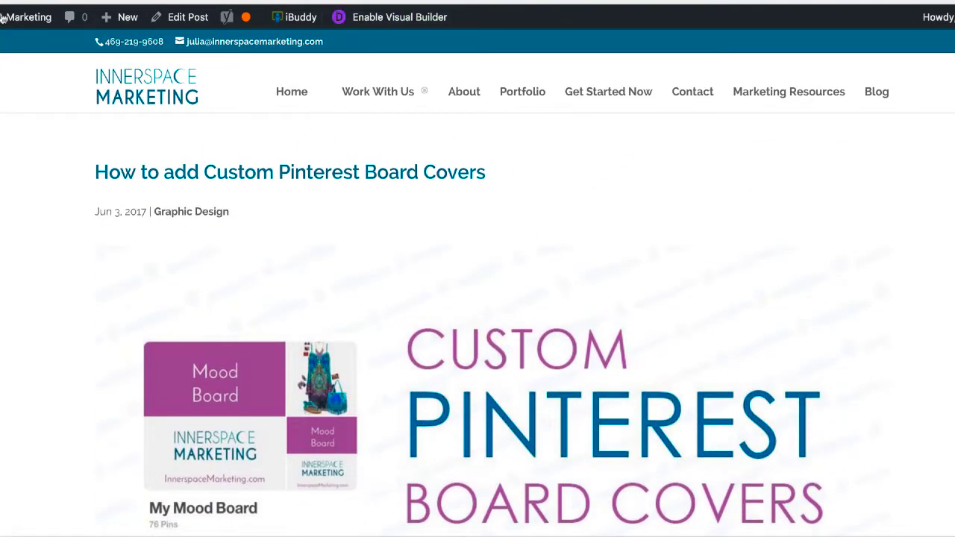
{"action": "mouse_move", "coordinate": [8, 17]}
{"action": "right_click", "coordinate": [3, 41]}
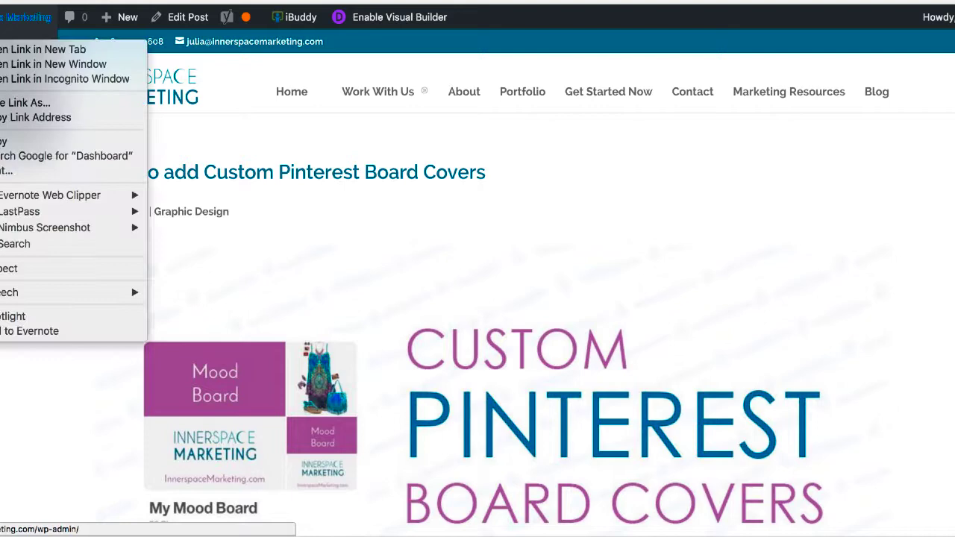
{"action": "left_click", "coordinate": [23, 50]}
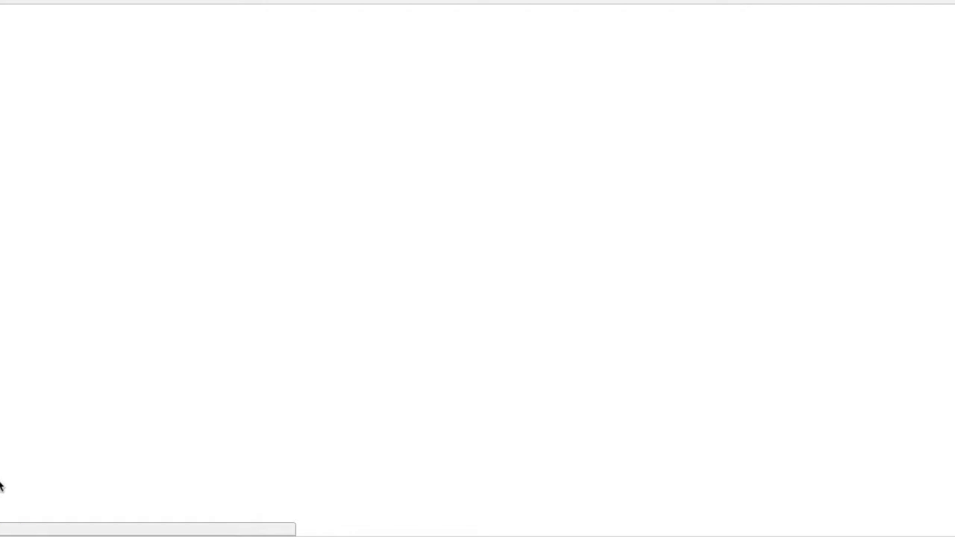
Open the Divi Theme Options from the dashboard and go to the Custom CSS setting
{"action": "scroll", "coordinate": [2, 487], "scroll_direction": "down", "scroll_amount": 5}
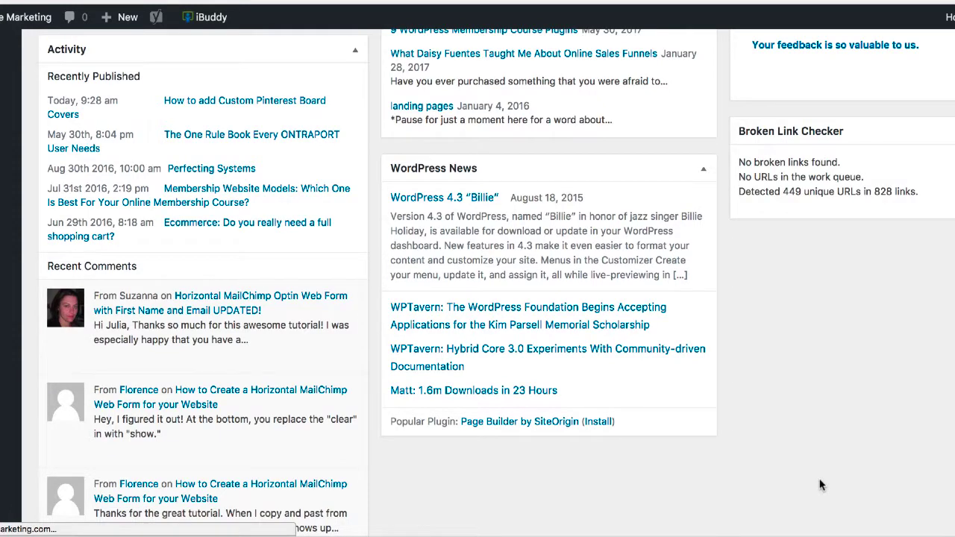
{"action": "scroll", "coordinate": [547, 492], "scroll_direction": "down", "scroll_amount": 7}
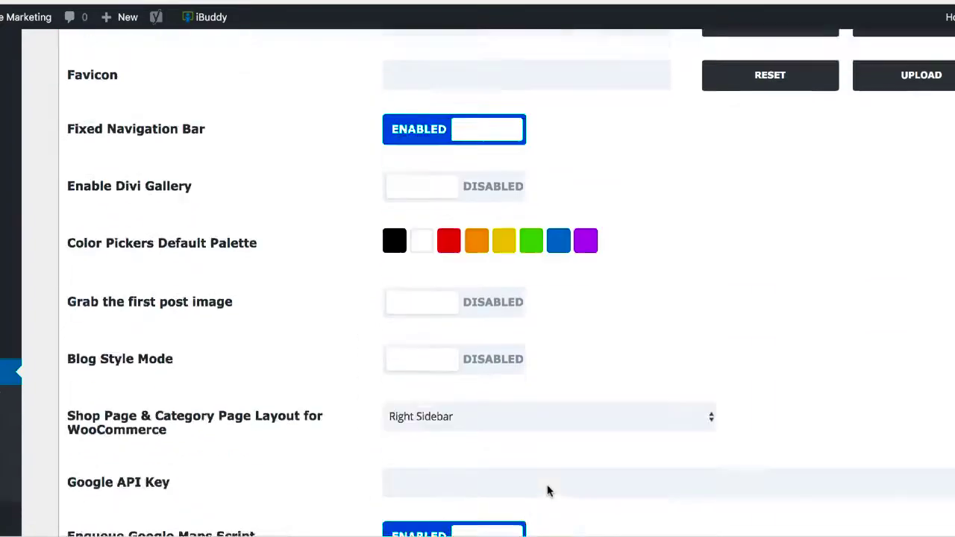
{"action": "scroll", "coordinate": [548, 493], "scroll_direction": "down", "scroll_amount": 13}
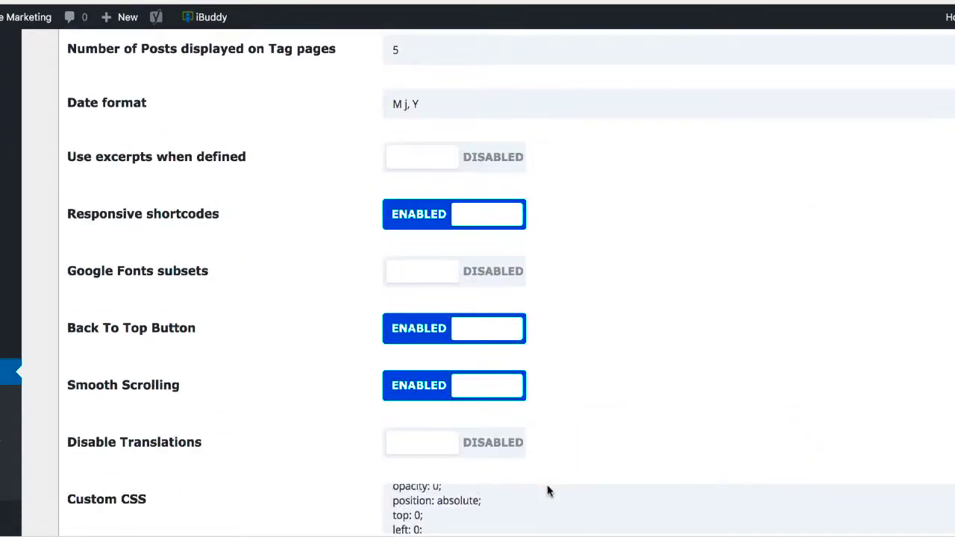
{"action": "scroll", "coordinate": [762, 412], "scroll_direction": "down", "scroll_amount": 5}
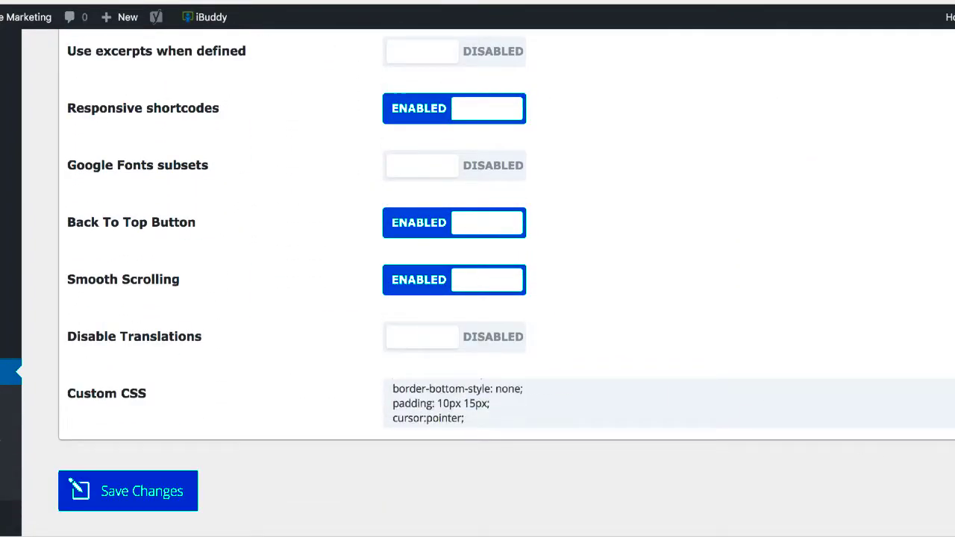
Look through the Custom CSS code to find the .hidden-pinterest rule
{"action": "left_click", "coordinate": [401, 508]}
{"action": "scroll", "coordinate": [401, 507], "scroll_direction": "down", "scroll_amount": 5}
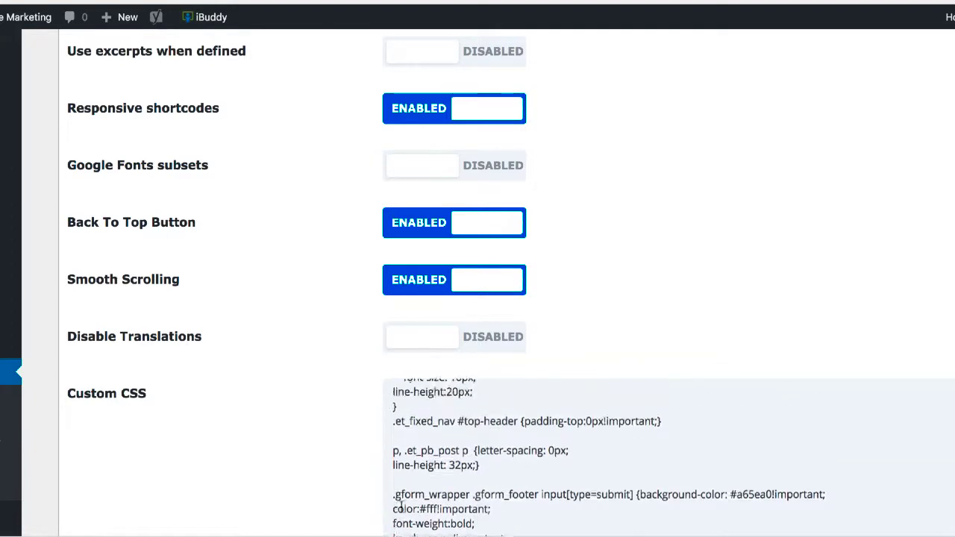
{"action": "scroll", "coordinate": [401, 506], "scroll_direction": "up", "scroll_amount": 10}
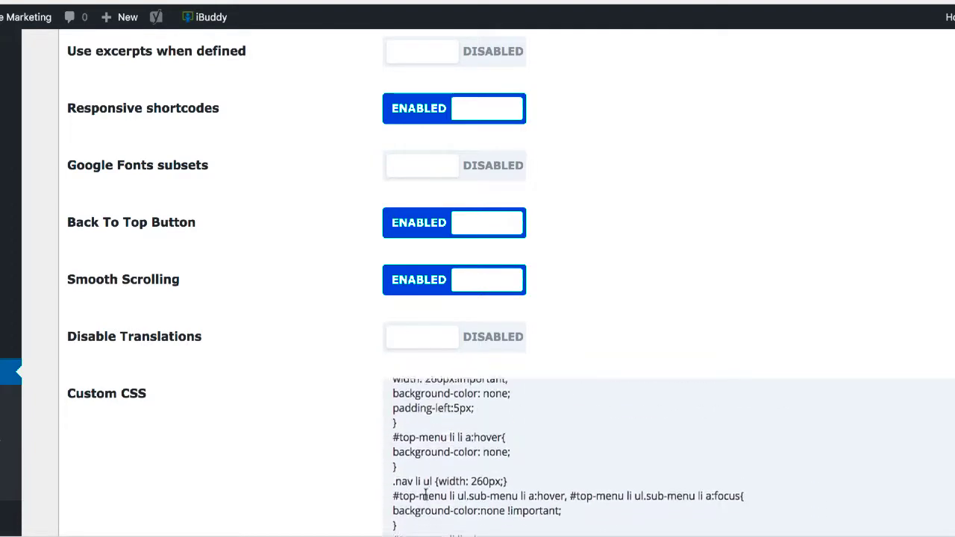
{"action": "scroll", "coordinate": [425, 494], "scroll_direction": "up", "scroll_amount": 10}
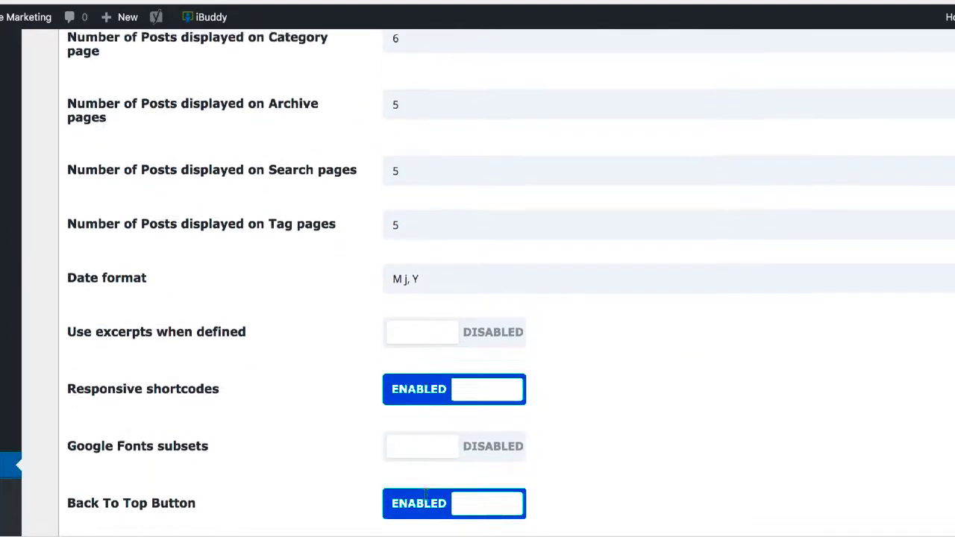
{"action": "scroll", "coordinate": [425, 493], "scroll_direction": "down", "scroll_amount": 5}
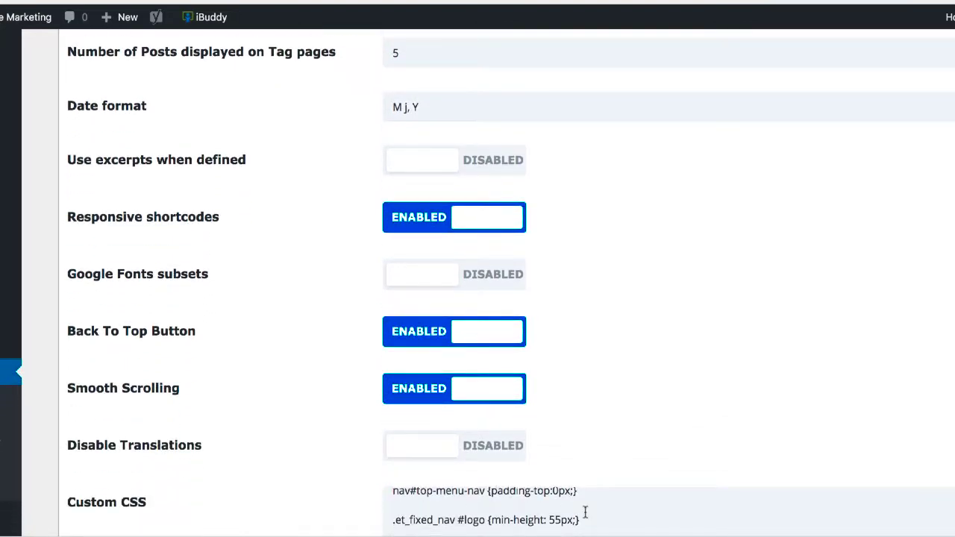
{"action": "scroll", "coordinate": [585, 512], "scroll_direction": "down", "scroll_amount": 6}
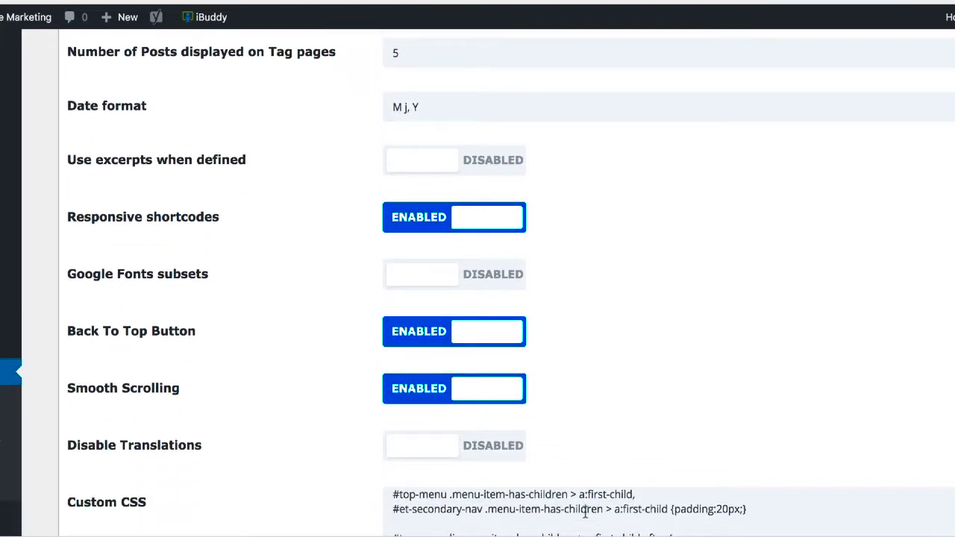
{"action": "scroll", "coordinate": [631, 412], "scroll_direction": "down", "scroll_amount": 4}
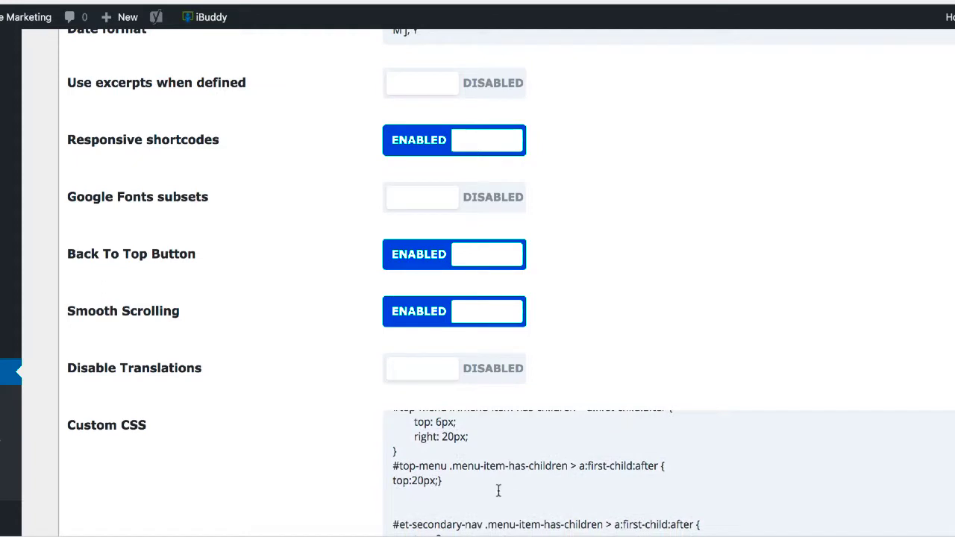
{"action": "scroll", "coordinate": [499, 490], "scroll_direction": "down", "scroll_amount": 8}
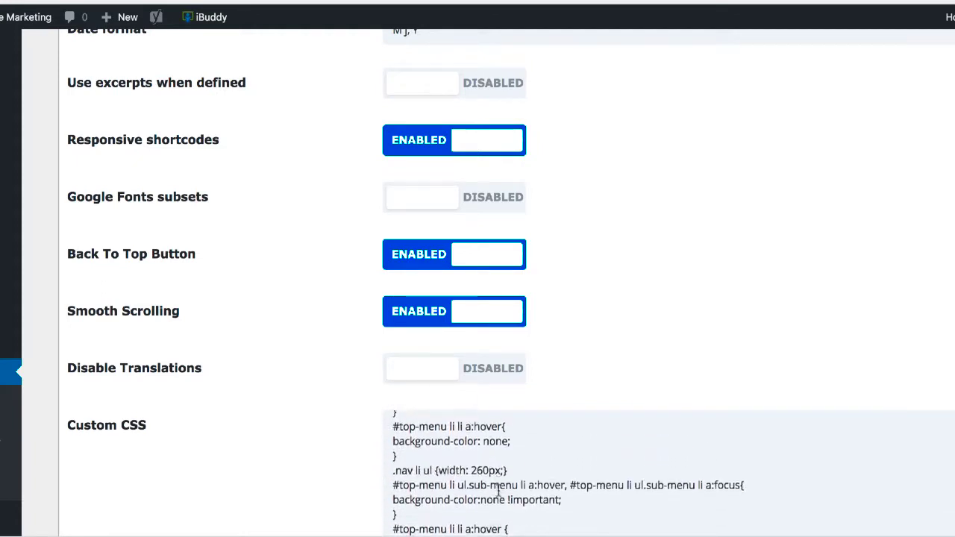
{"action": "scroll", "coordinate": [498, 490], "scroll_direction": "down", "scroll_amount": 8}
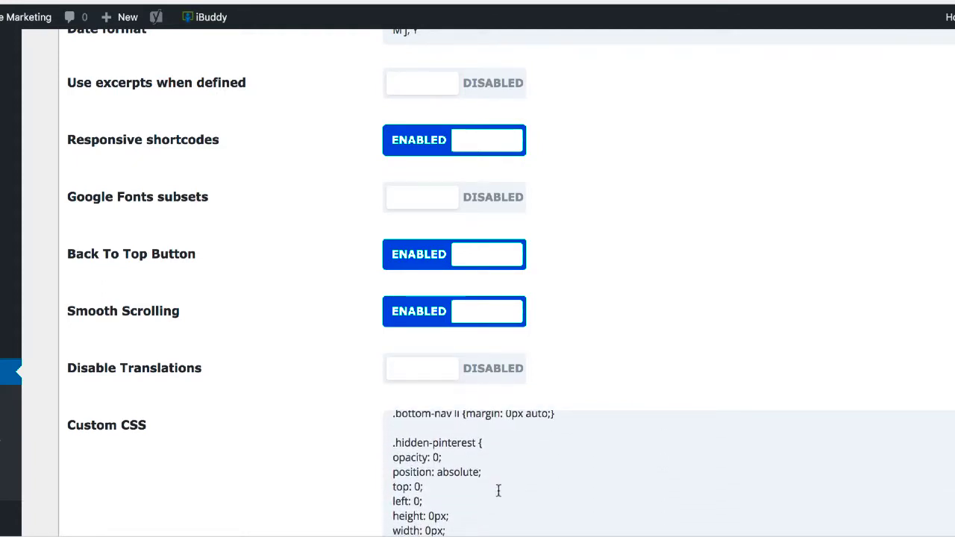
Highlight the whole .hidden-pinterest rule in the Custom CSS, including its closing brace, to examine its properties
{"action": "left_click", "coordinate": [388, 443]}
{"action": "left_click_drag", "start_coordinate": [393, 445], "coordinate": [452, 531]}
{"action": "left_click", "coordinate": [473, 495]}
{"action": "scroll", "coordinate": [447, 469], "scroll_direction": "down", "scroll_amount": 2}
{"action": "scroll", "coordinate": [440, 464], "scroll_direction": "up", "scroll_amount": 1}
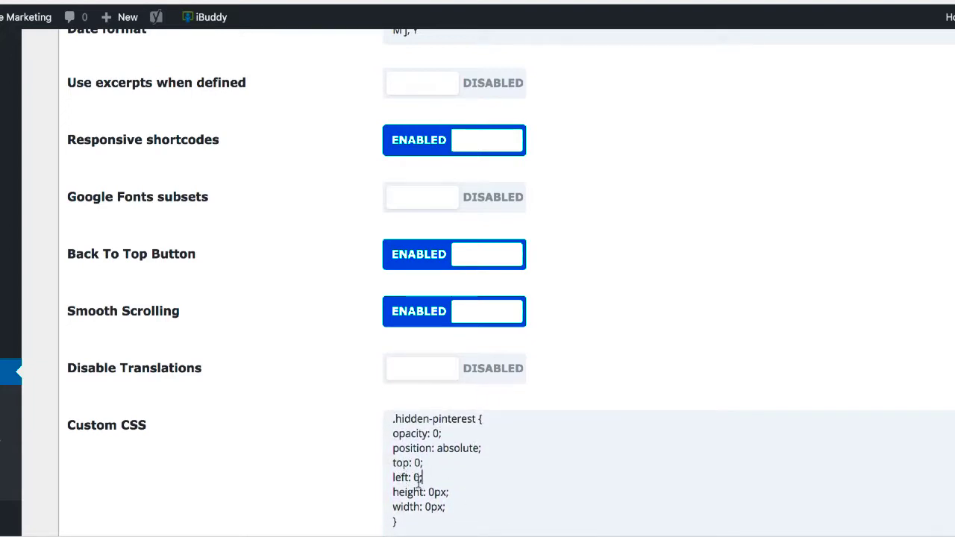
{"action": "key", "text": "Right"}
{"action": "left_click_drag", "start_coordinate": [407, 525], "coordinate": [387, 422]}
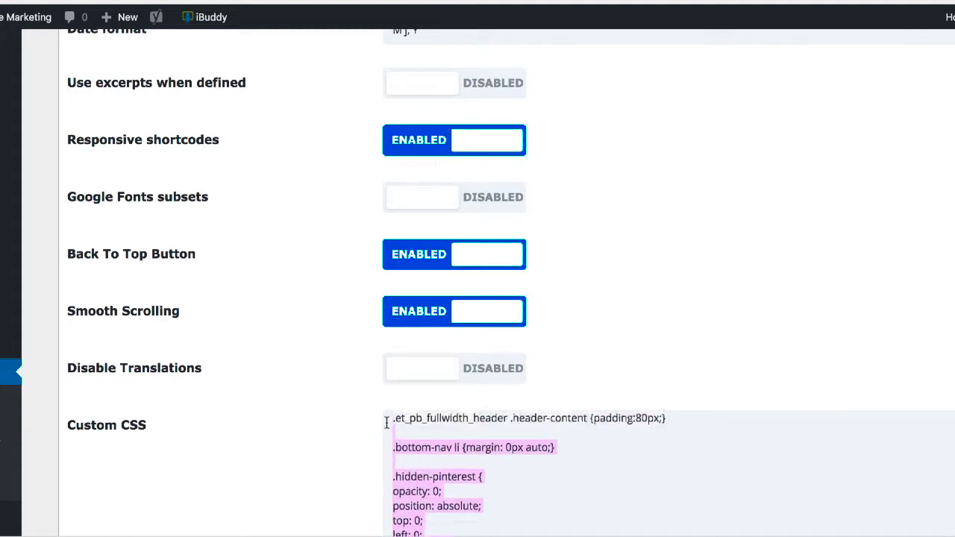
{"action": "left_click", "coordinate": [424, 479]}
{"action": "scroll", "coordinate": [424, 481], "scroll_direction": "down", "scroll_amount": 5}
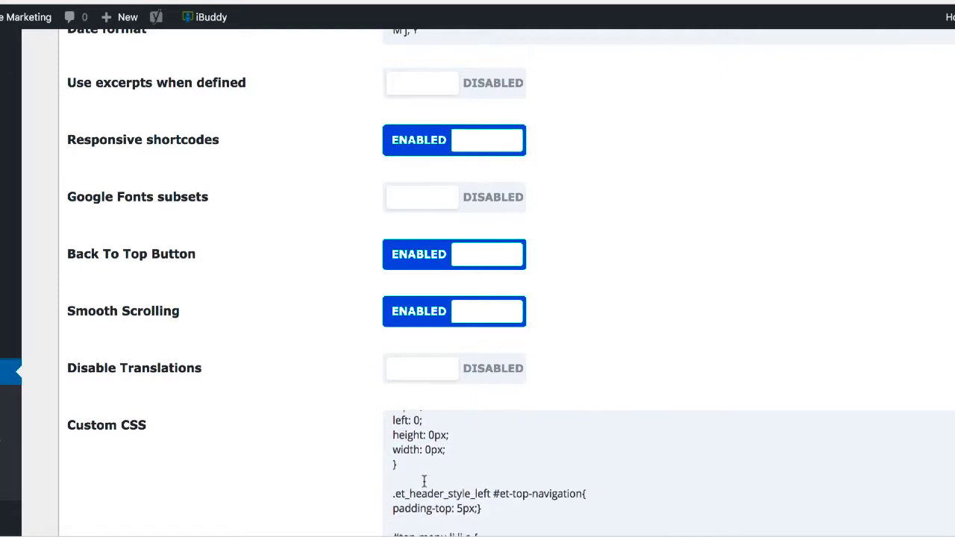
{"action": "scroll", "coordinate": [423, 482], "scroll_direction": "up", "scroll_amount": 4}
{"action": "left_click_drag", "start_coordinate": [396, 525], "coordinate": [387, 427]}
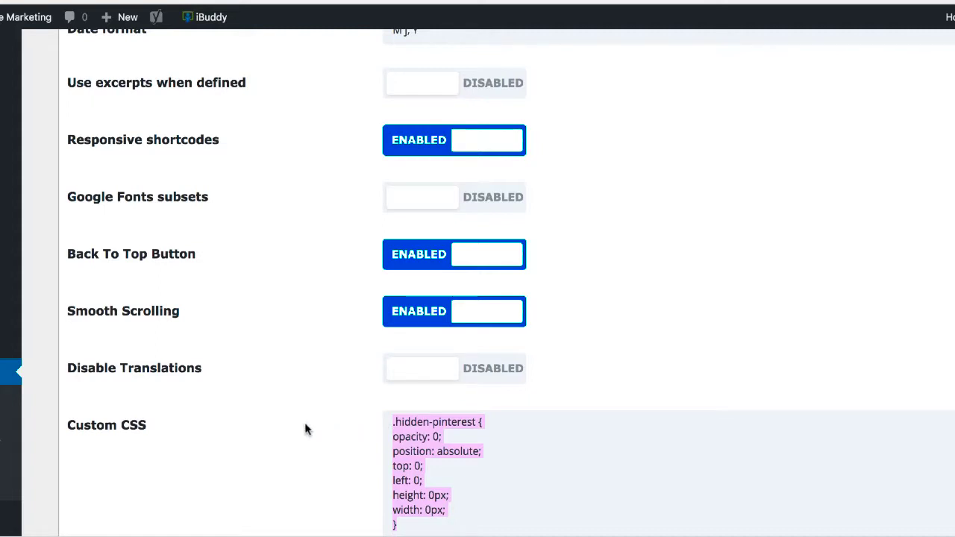
{"action": "left_click", "coordinate": [375, 436]}
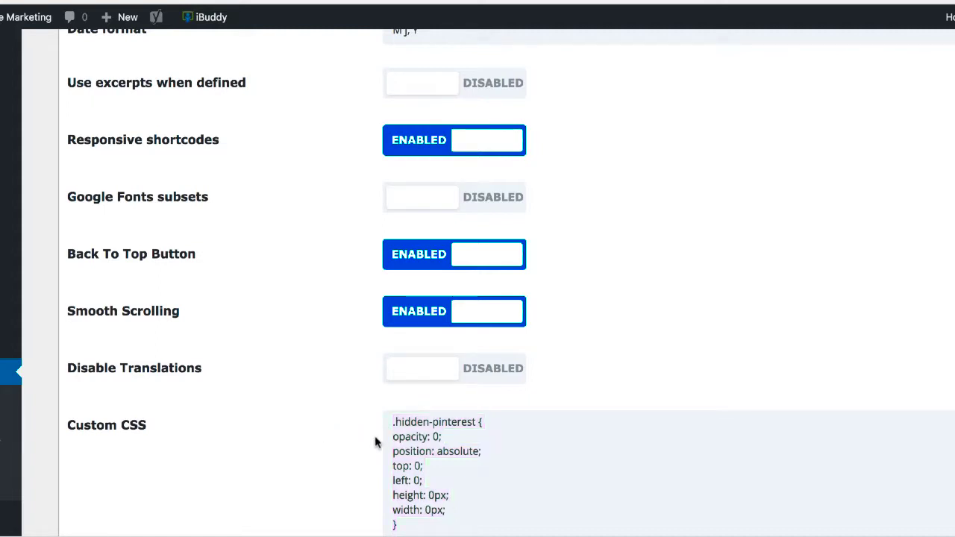
Look over the code around the rule and highlight the Custom CSS label in the Divi Theme Options
{"action": "scroll", "coordinate": [812, 448], "scroll_direction": "down", "scroll_amount": 3}
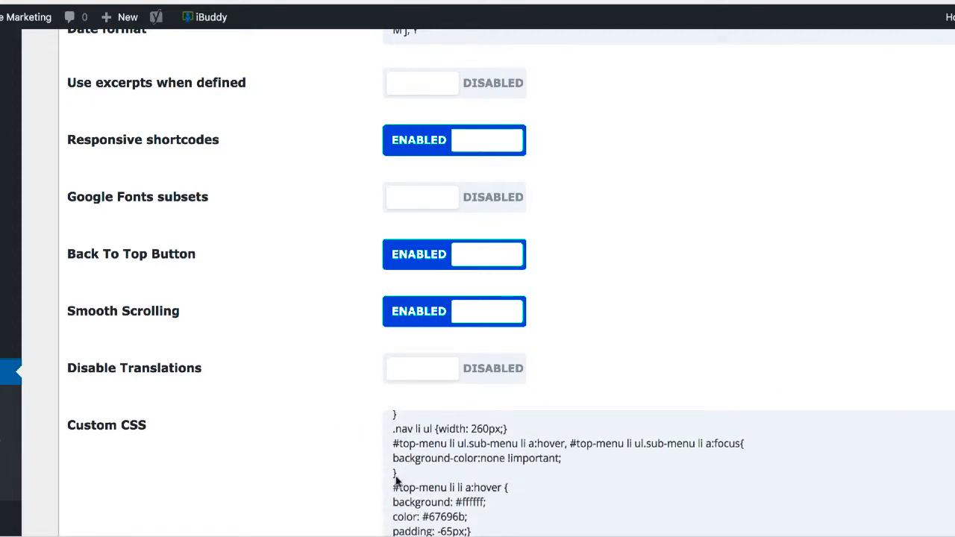
{"action": "scroll", "coordinate": [288, 490], "scroll_direction": "up", "scroll_amount": 5}
{"action": "scroll", "coordinate": [290, 492], "scroll_direction": "down", "scroll_amount": 3}
{"action": "scroll", "coordinate": [290, 491], "scroll_direction": "down", "scroll_amount": 3}
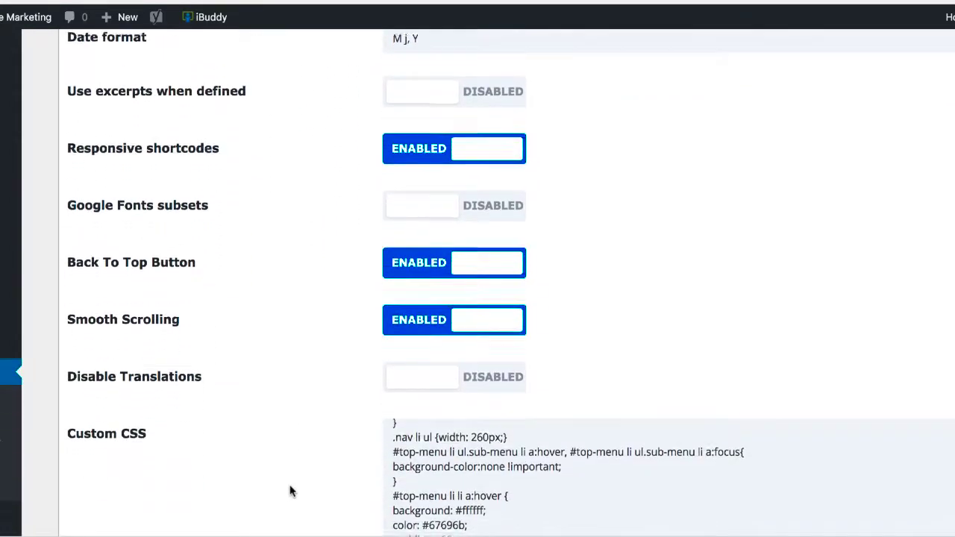
{"action": "left_click_drag", "start_coordinate": [69, 426], "coordinate": [187, 434]}
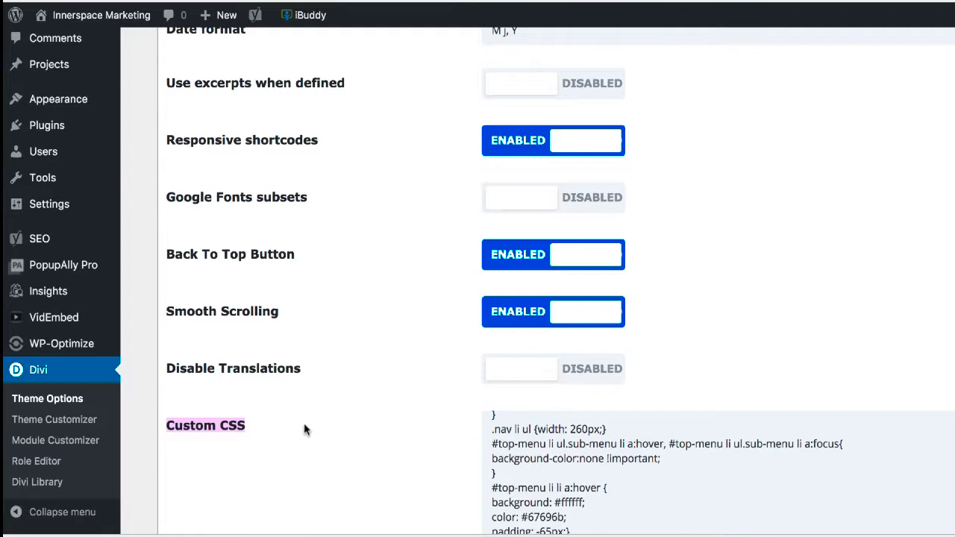
{"action": "left_click", "coordinate": [392, 373]}
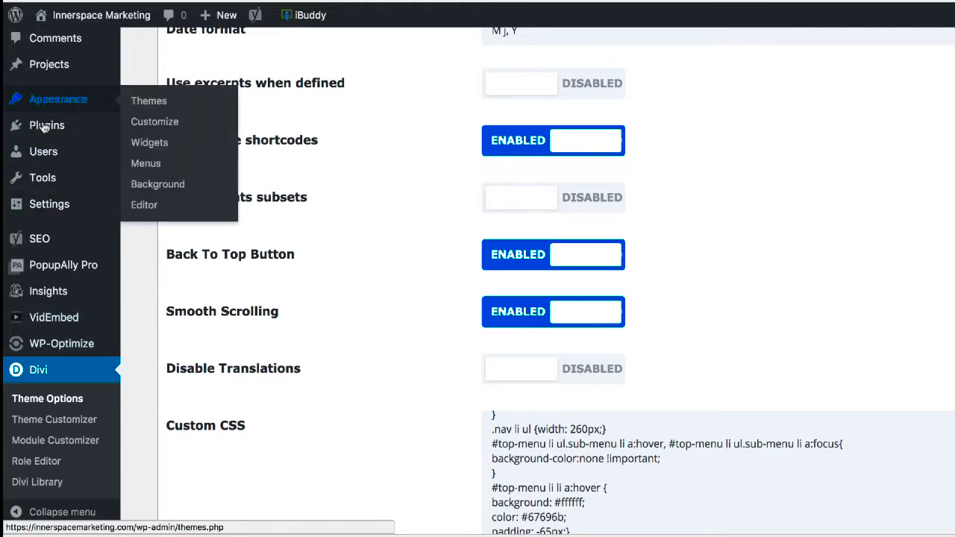
View the site's installed themes and check whether the Divi Child Theme or the parent Divi theme is active
{"action": "mouse_move", "coordinate": [53, 111]}
{"action": "left_click", "coordinate": [145, 104]}
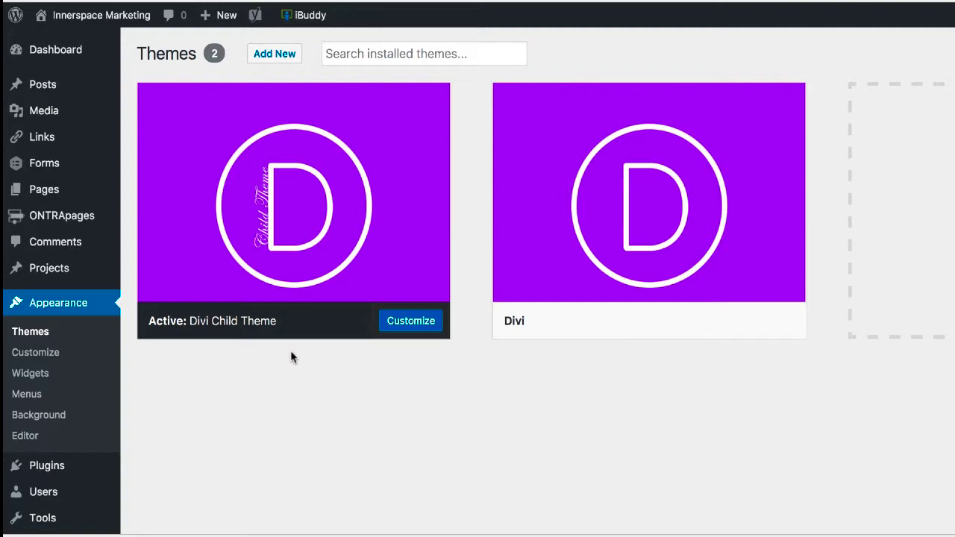
{"action": "mouse_move", "coordinate": [166, 294]}
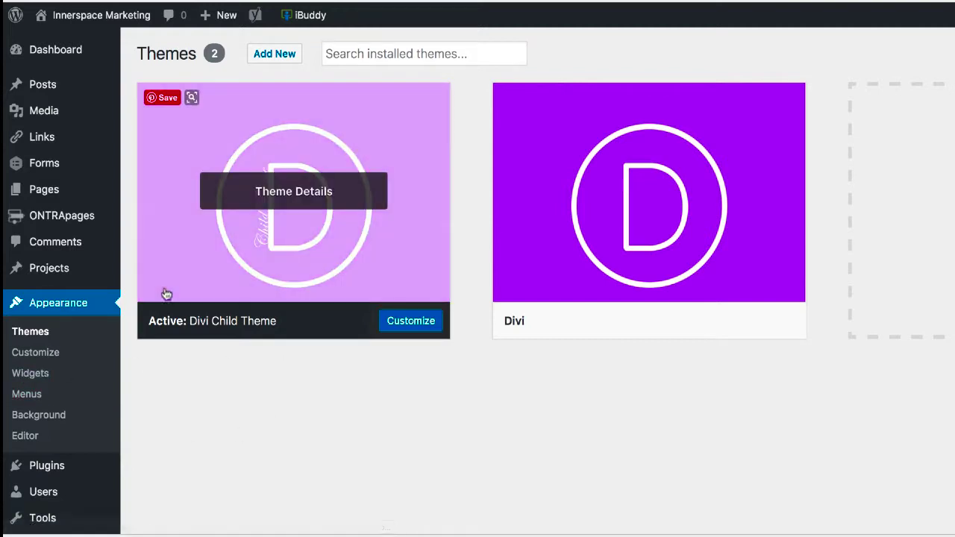
{"action": "mouse_move", "coordinate": [665, 88]}
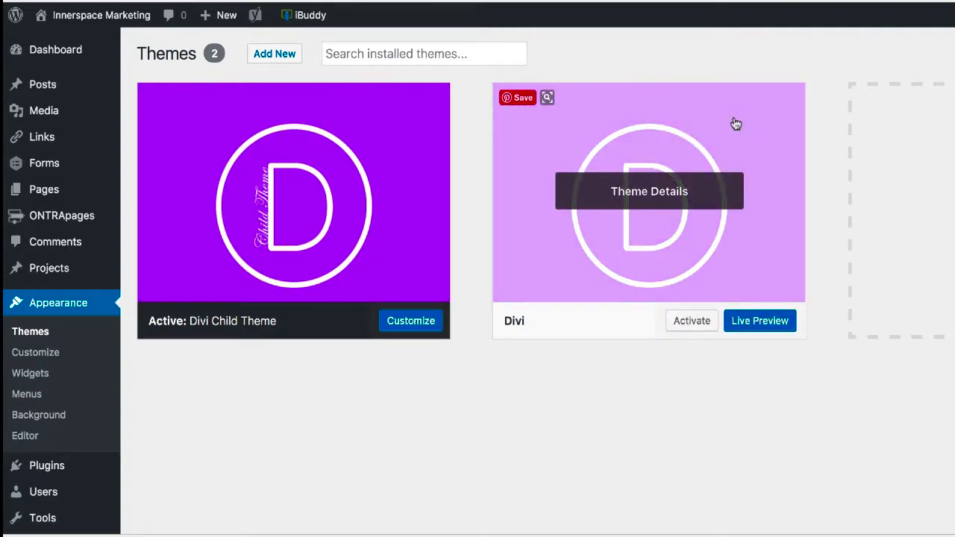
{"action": "mouse_move", "coordinate": [210, 214]}
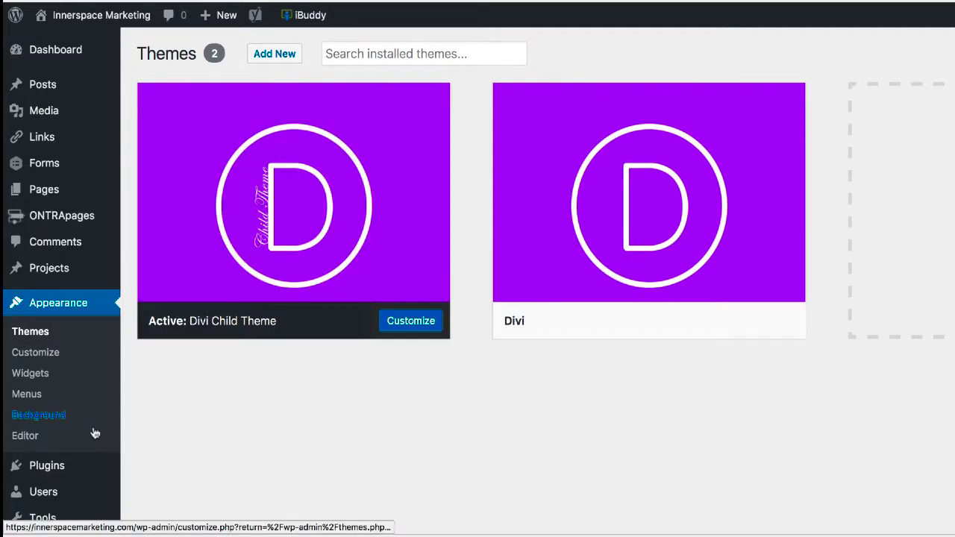
{"action": "mouse_move", "coordinate": [299, 340]}
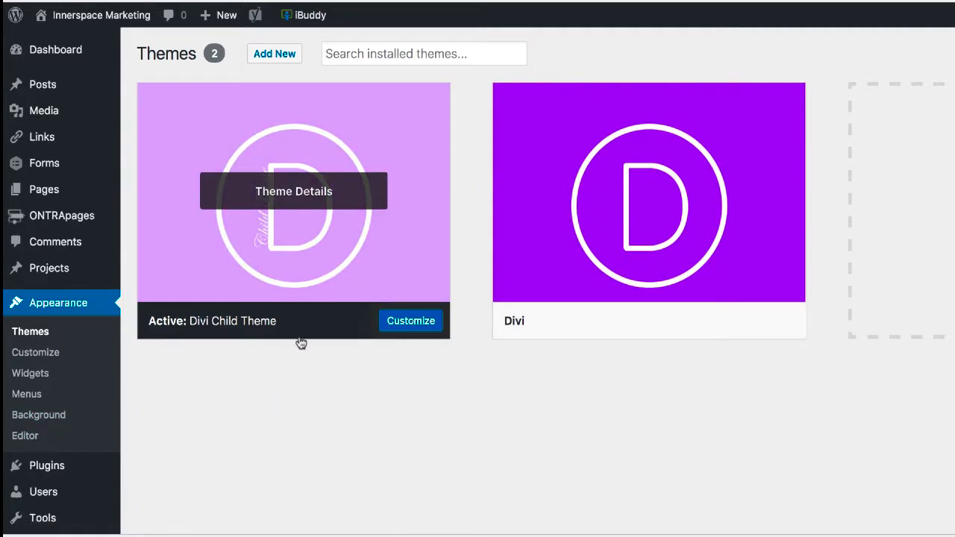
Open the Divi Child Theme's style.css in the theme editor
{"action": "left_click", "coordinate": [25, 440]}
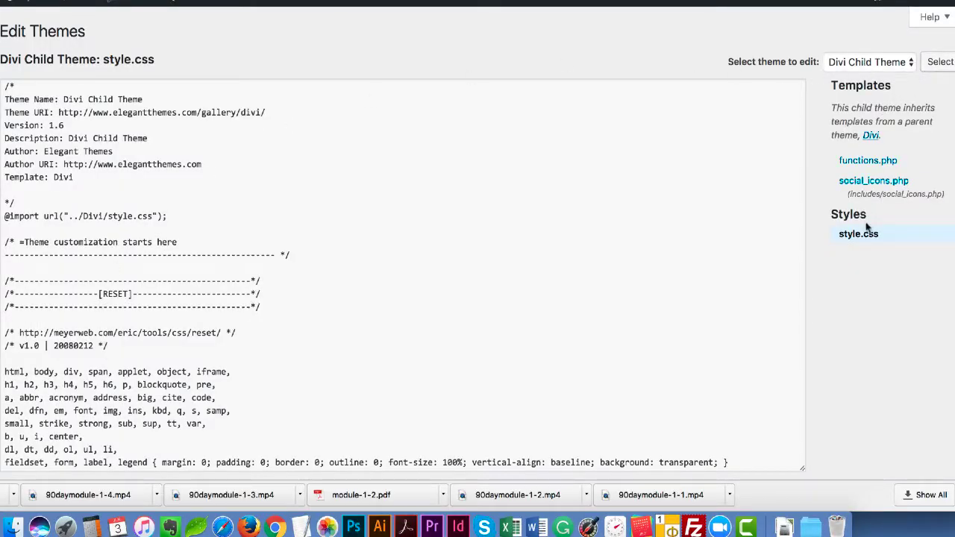
{"action": "left_click", "coordinate": [858, 236]}
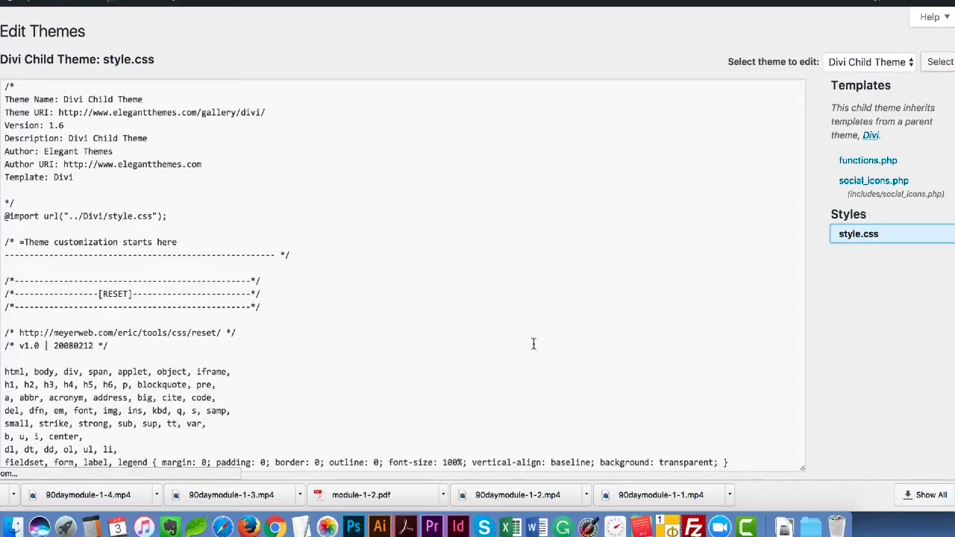
{"action": "scroll", "coordinate": [530, 347], "scroll_direction": "down", "scroll_amount": 20}
{"action": "scroll", "coordinate": [530, 347], "scroll_direction": "up", "scroll_amount": 20}
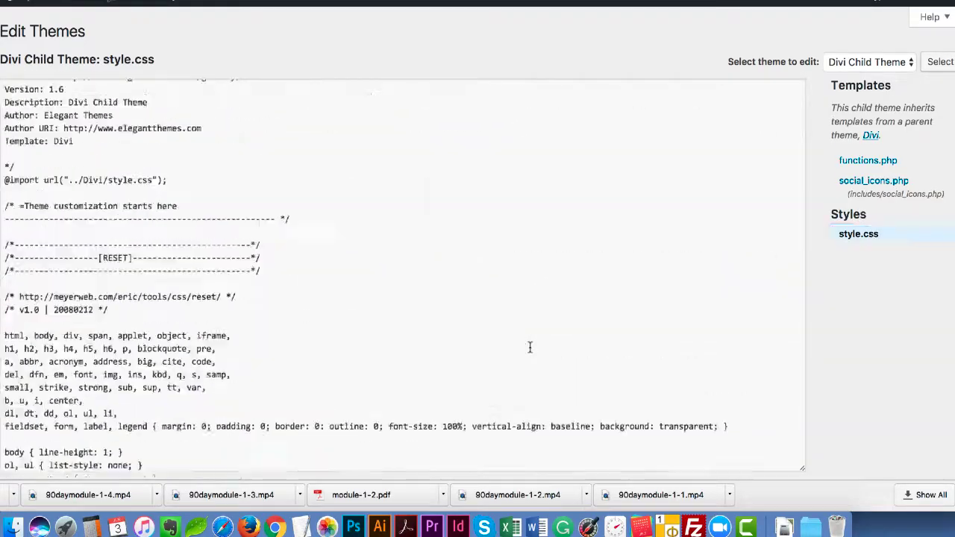
Add a .hidden-pinterest rule at the end of style.css with opacity 0, position absolute, top 0, left 0, height 0px and width 0px
{"action": "scroll", "coordinate": [530, 347], "scroll_direction": "down", "scroll_amount": 5}
{"action": "scroll", "coordinate": [530, 347], "scroll_direction": "down", "scroll_amount": 20}
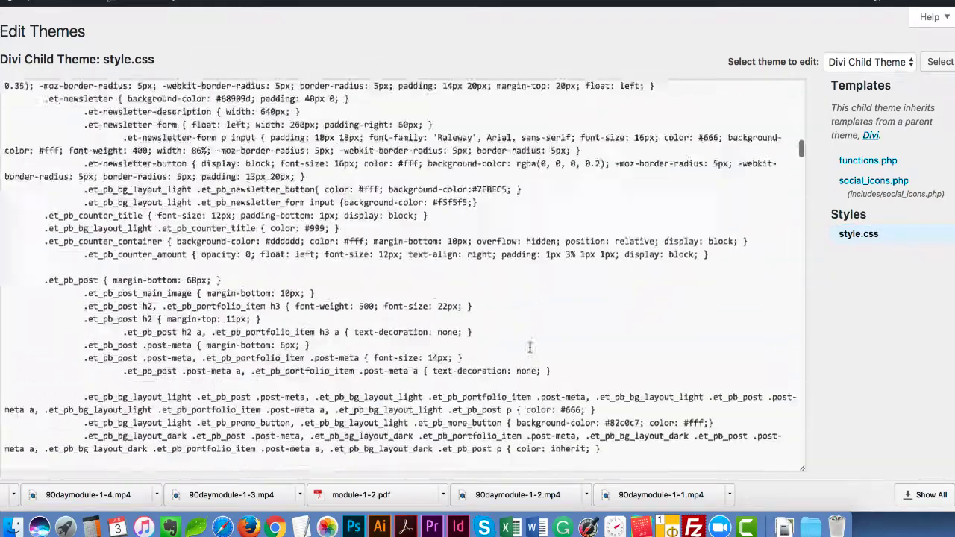
{"action": "scroll", "coordinate": [530, 347], "scroll_direction": "down", "scroll_amount": 20}
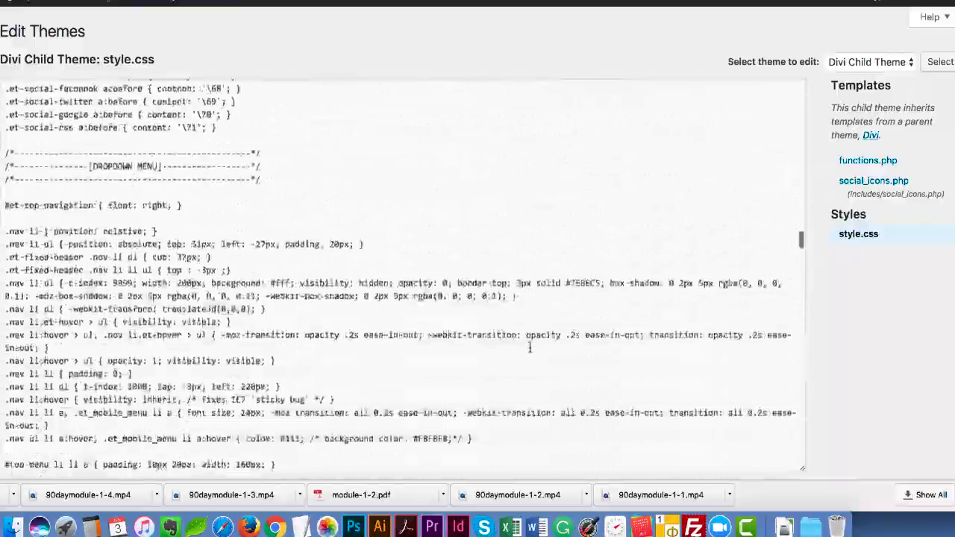
{"action": "scroll", "coordinate": [529, 347], "scroll_direction": "down", "scroll_amount": 20}
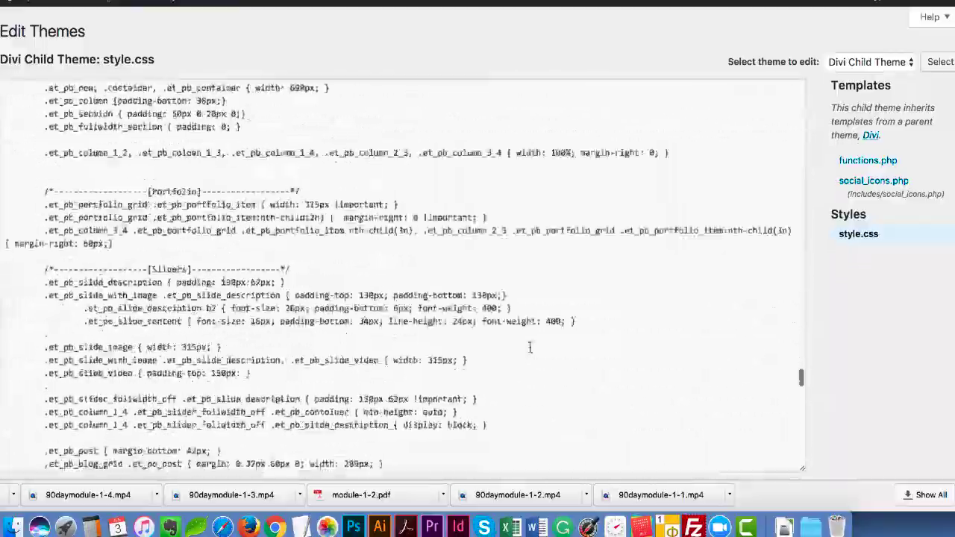
{"action": "scroll", "coordinate": [530, 347], "scroll_direction": "down", "scroll_amount": 20}
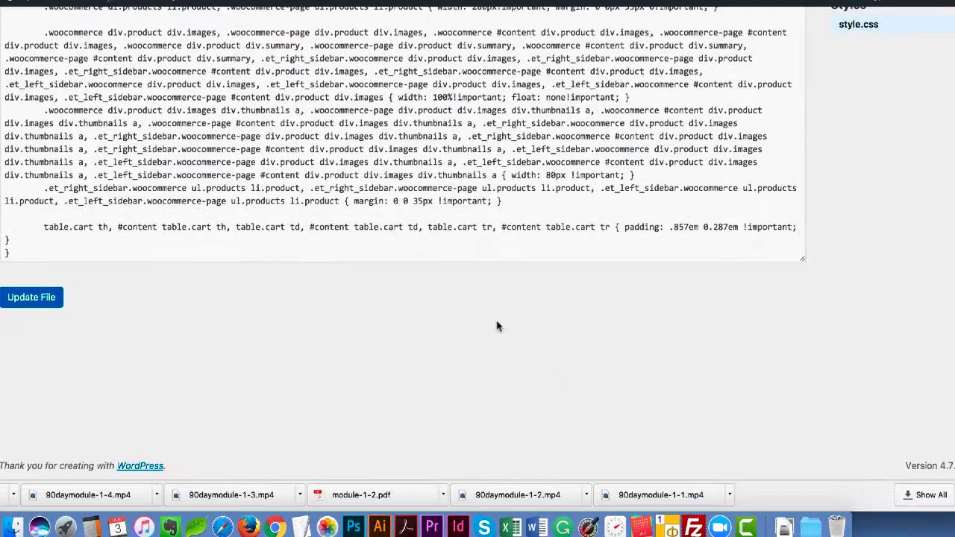
{"action": "left_click", "coordinate": [52, 255]}
{"action": "key", "text": "Return"}
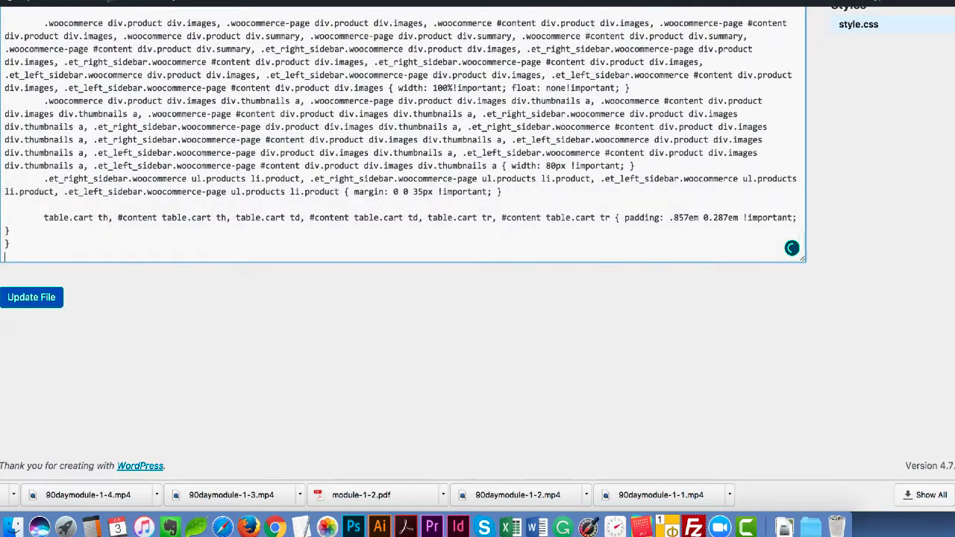
{"action": "key", "text": "Return"}
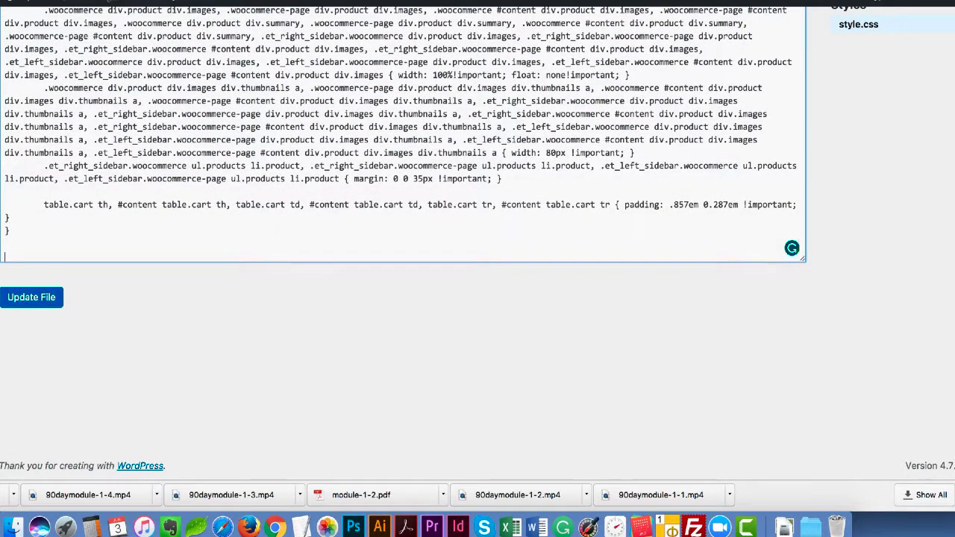
{"action": "type", "text": ".hidden-pinterest { opacity: 0; position: absolute; top: 0; left: 0; height: 0px; width: 0px; }"}
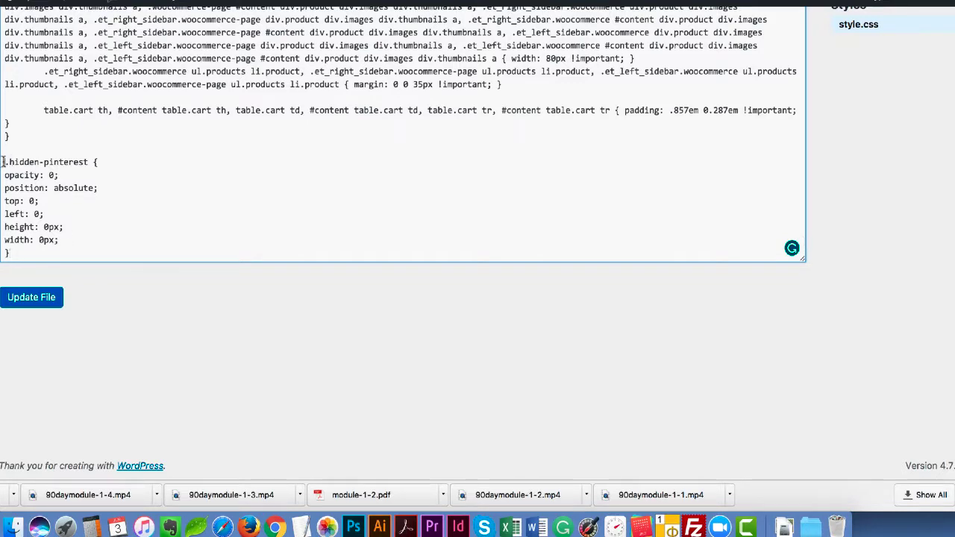
Delete the whole .hidden-pinterest rule from the end of the child theme's style.css
{"action": "left_click_drag", "start_coordinate": [4, 161], "coordinate": [121, 254]}
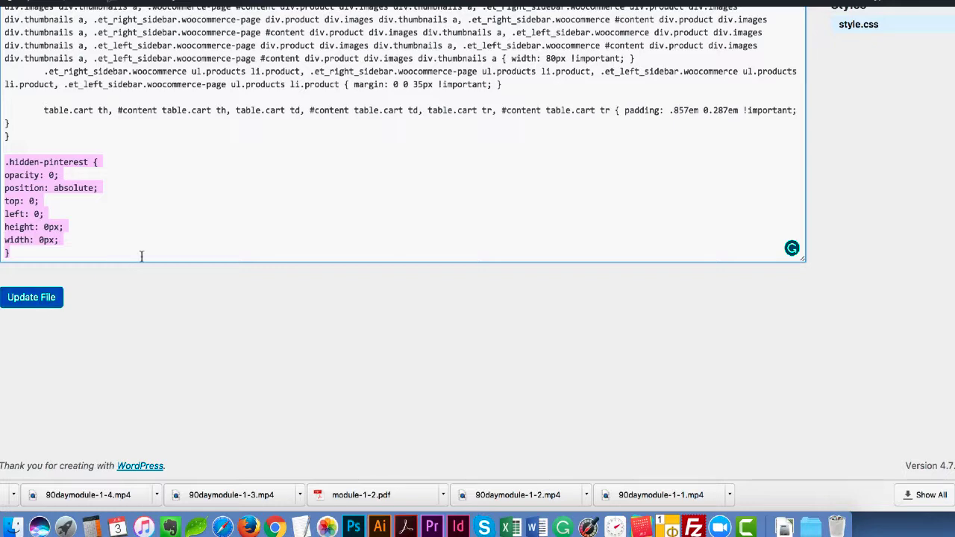
{"action": "key", "text": "BackSpace"}
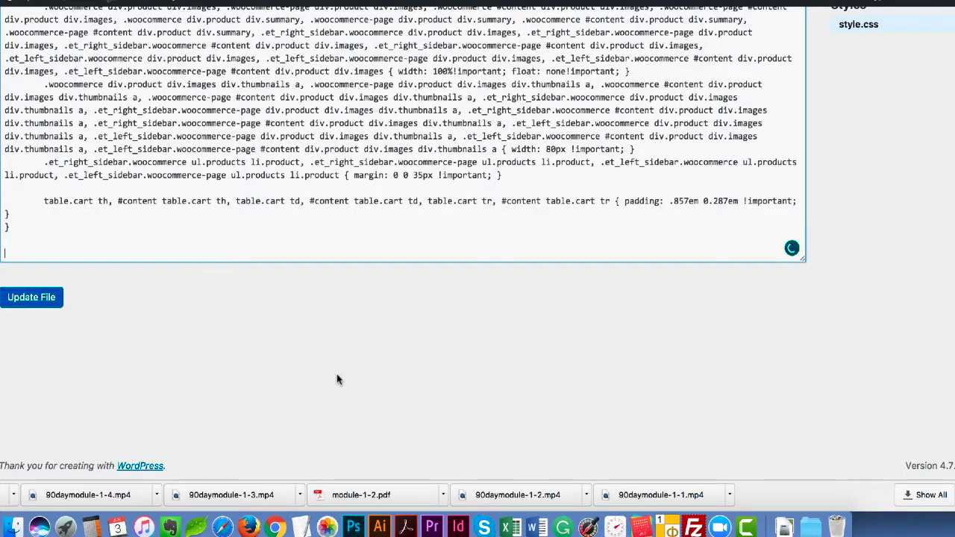
{"action": "scroll", "coordinate": [337, 374], "scroll_direction": "up", "scroll_amount": 3}
{"action": "scroll", "coordinate": [337, 376], "scroll_direction": "up", "scroll_amount": 10}
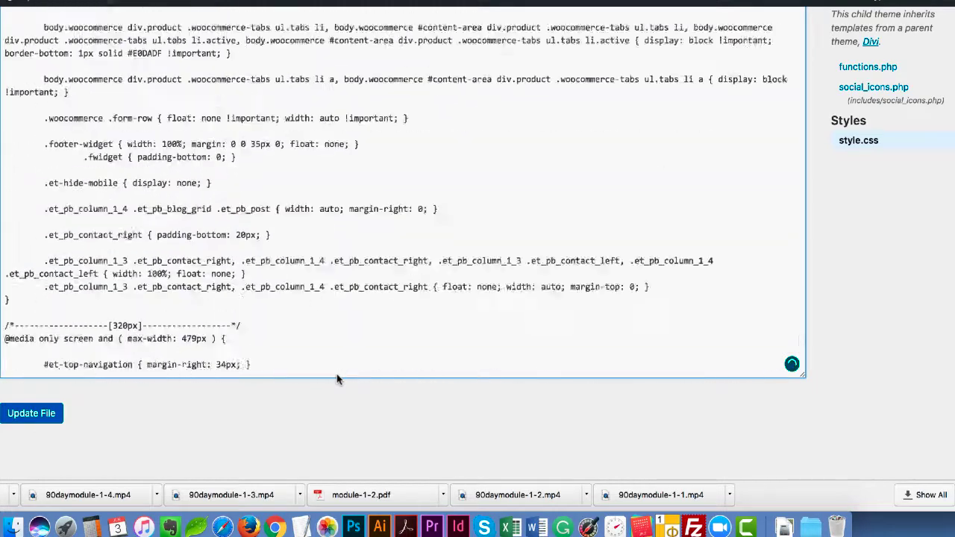
{"action": "scroll", "coordinate": [478, 246], "scroll_direction": "up", "scroll_amount": 3}
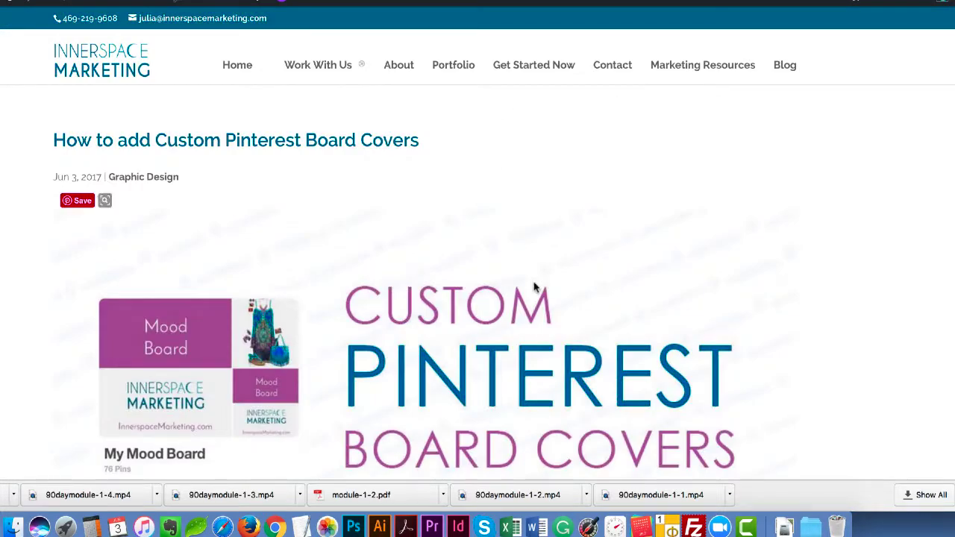
Look through the published post "How to add Custom Pinterest Board Covers" from its header image to the sign-up form to check how it displays
{"action": "scroll", "coordinate": [536, 289], "scroll_direction": "down", "scroll_amount": 5}
{"action": "scroll", "coordinate": [534, 287], "scroll_direction": "down", "scroll_amount": 4}
{"action": "scroll", "coordinate": [534, 287], "scroll_direction": "up", "scroll_amount": 4}
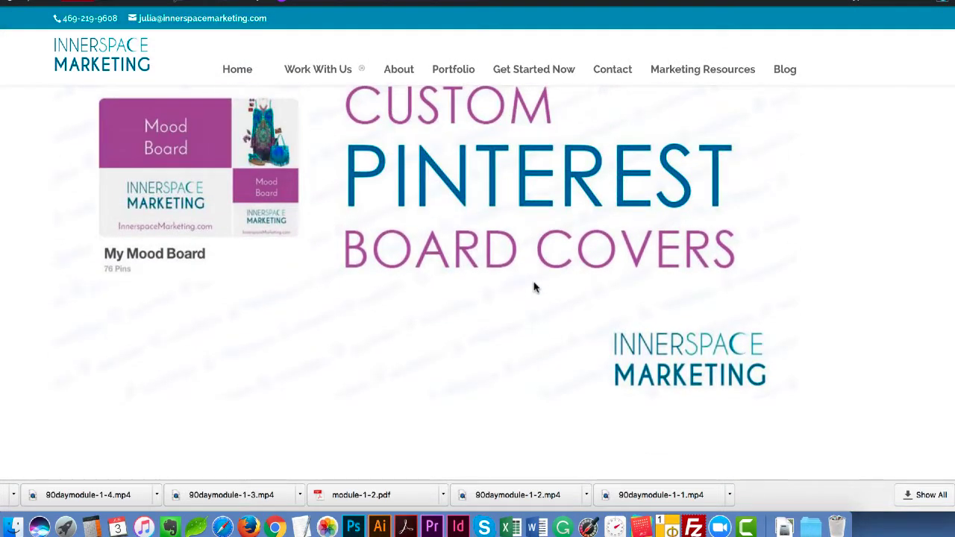
{"action": "scroll", "coordinate": [535, 287], "scroll_direction": "up", "scroll_amount": 3}
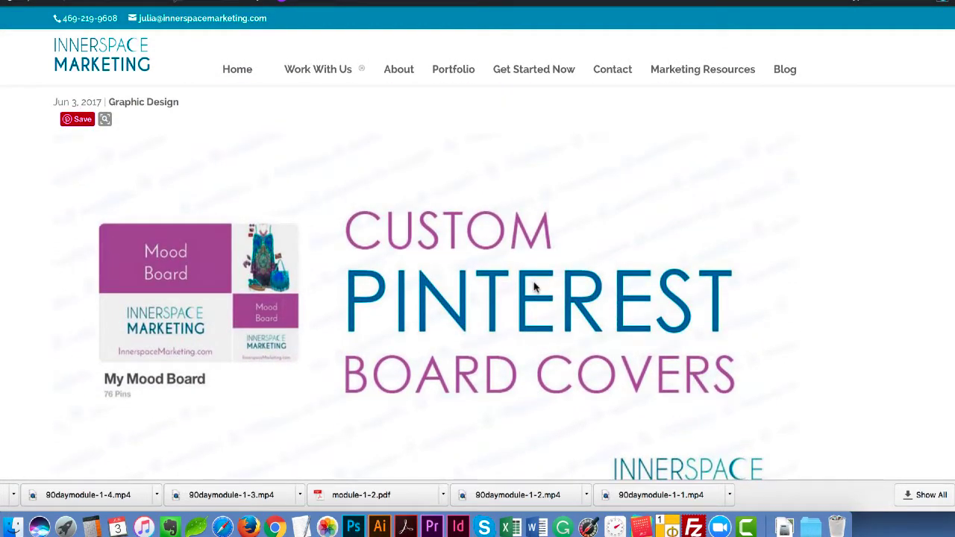
{"action": "scroll", "coordinate": [535, 287], "scroll_direction": "down", "scroll_amount": 10}
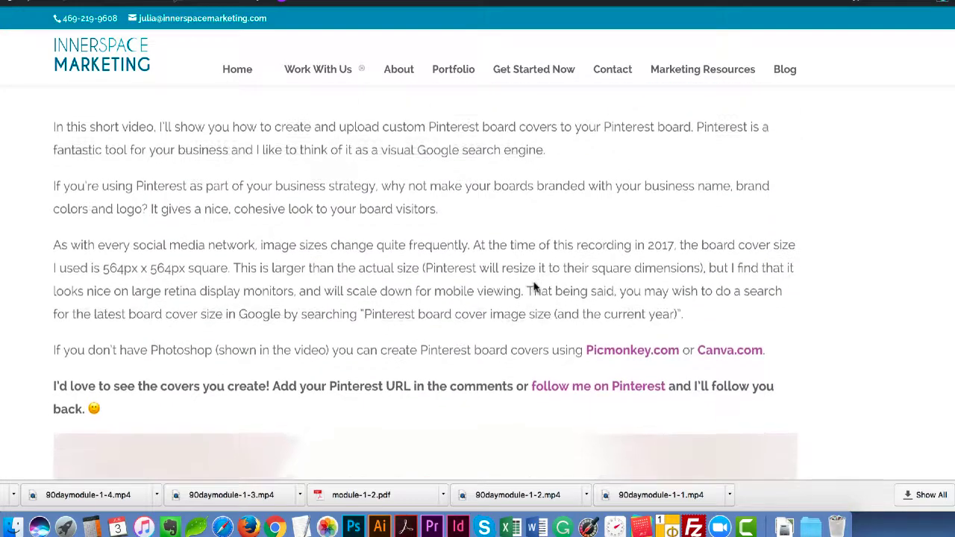
{"action": "scroll", "coordinate": [533, 287], "scroll_direction": "down", "scroll_amount": 8}
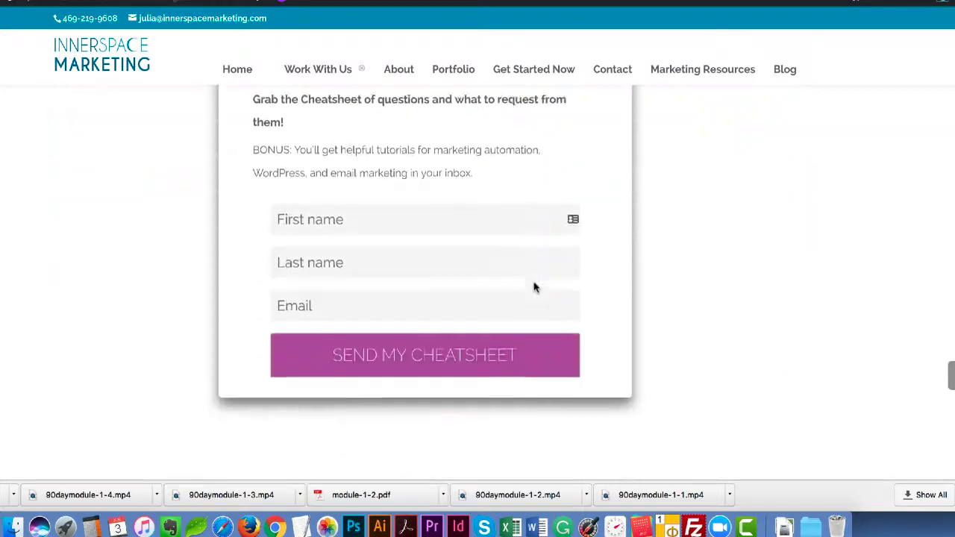
{"action": "scroll", "coordinate": [533, 288], "scroll_direction": "up", "scroll_amount": 10}
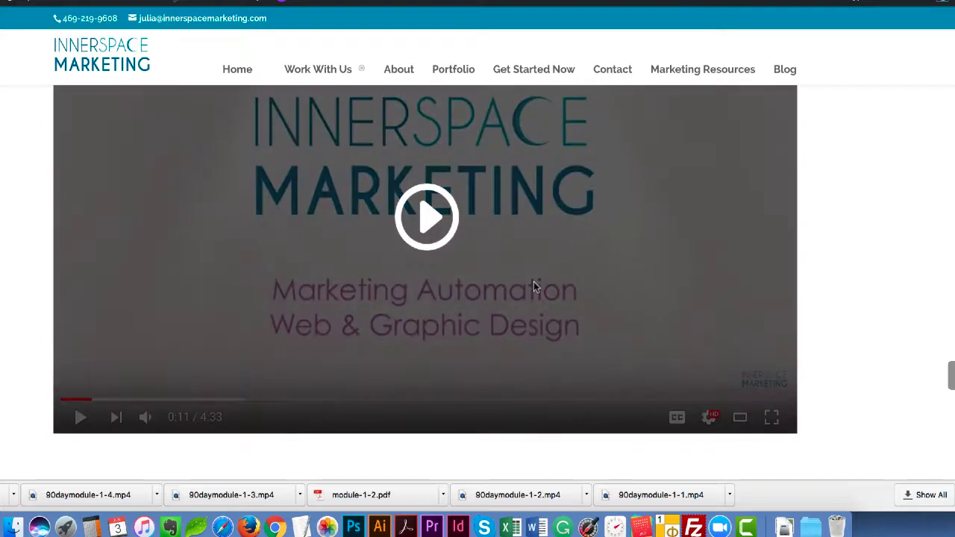
{"action": "scroll", "coordinate": [533, 287], "scroll_direction": "up", "scroll_amount": 5}
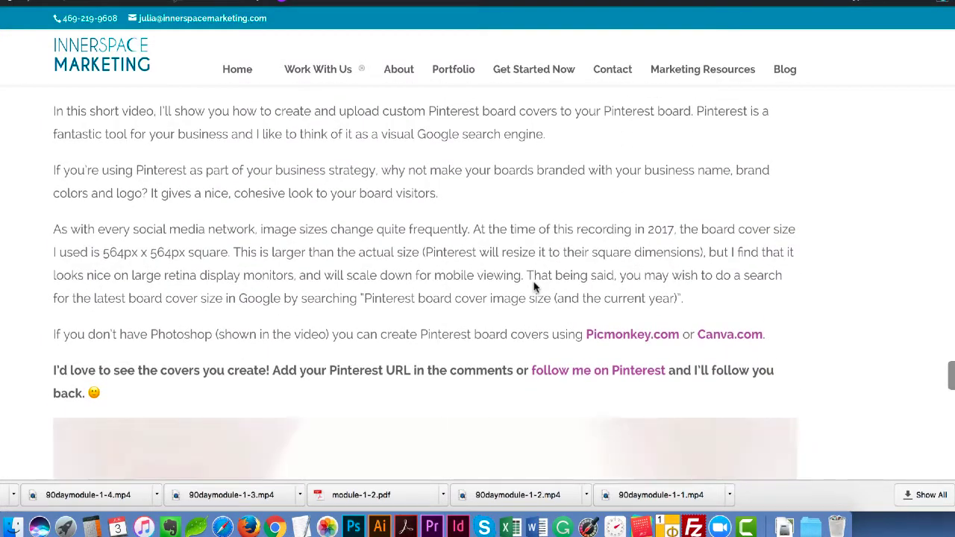